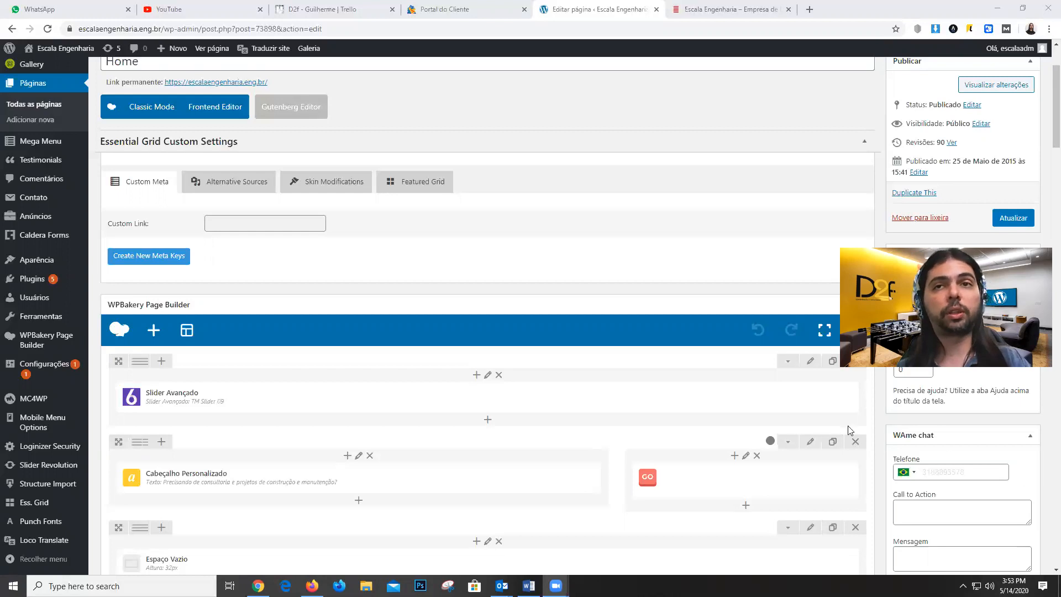
pyautogui.scroll(-3, 303, 258)
pyautogui.scroll(5, 564, 279)
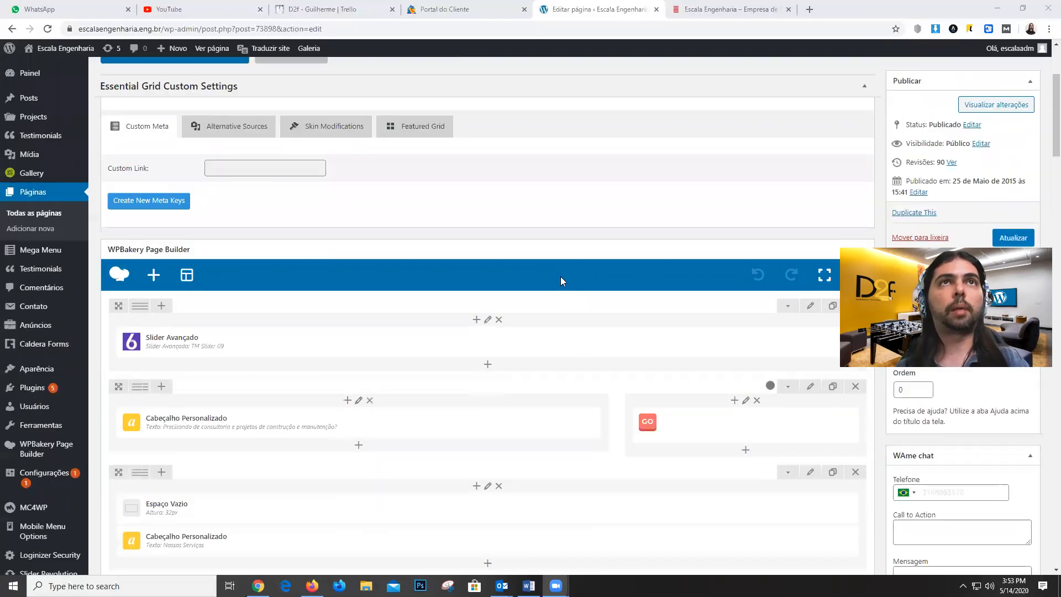
pyautogui.scroll(-6, 501, 225)
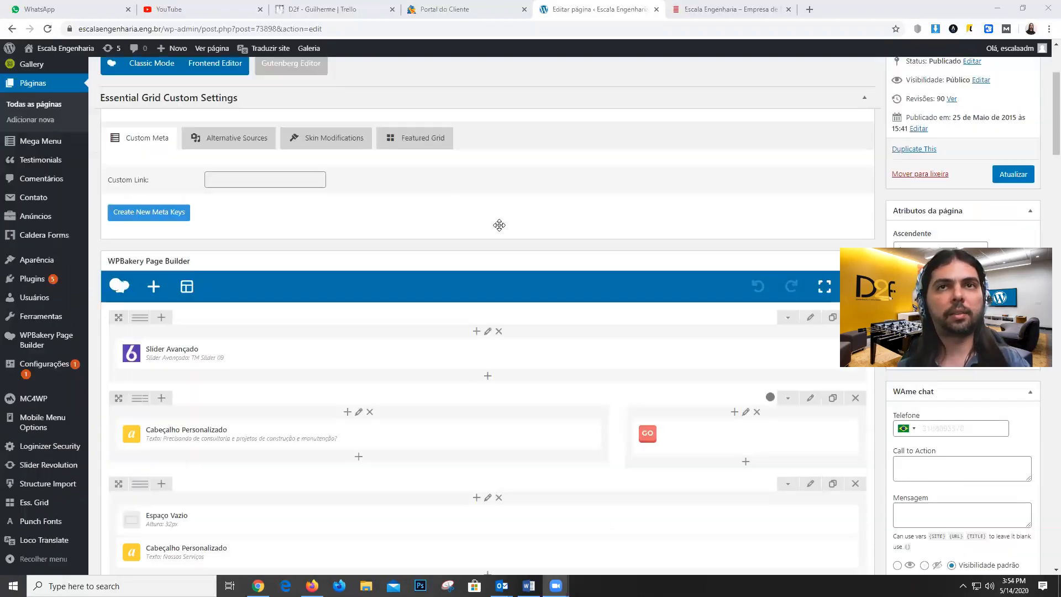
pyautogui.scroll(2, 361, 162)
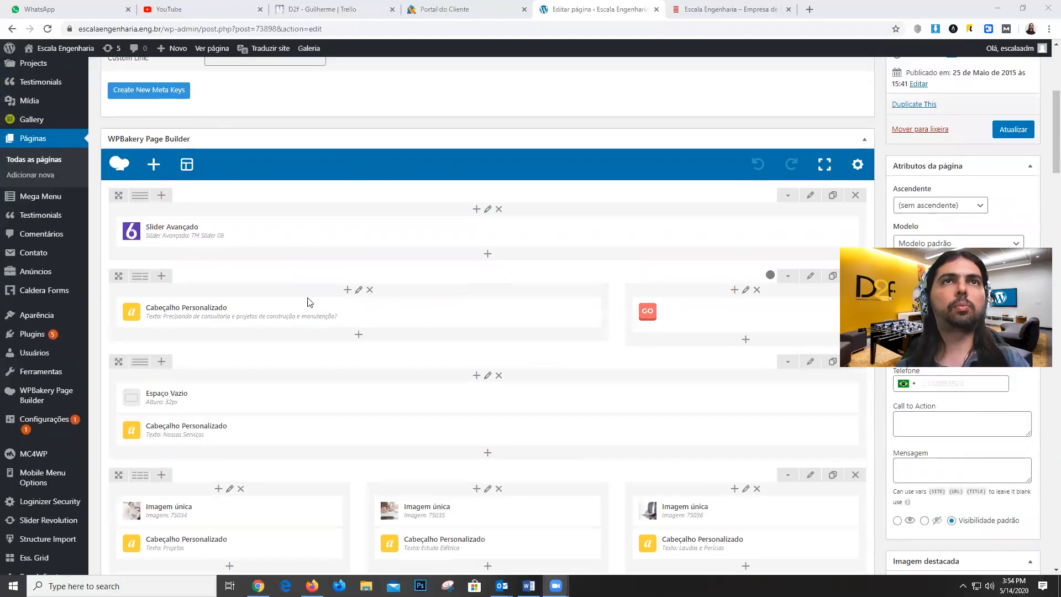
pyautogui.scroll(5, 331, 232)
pyautogui.scroll(-1, 293, 211)
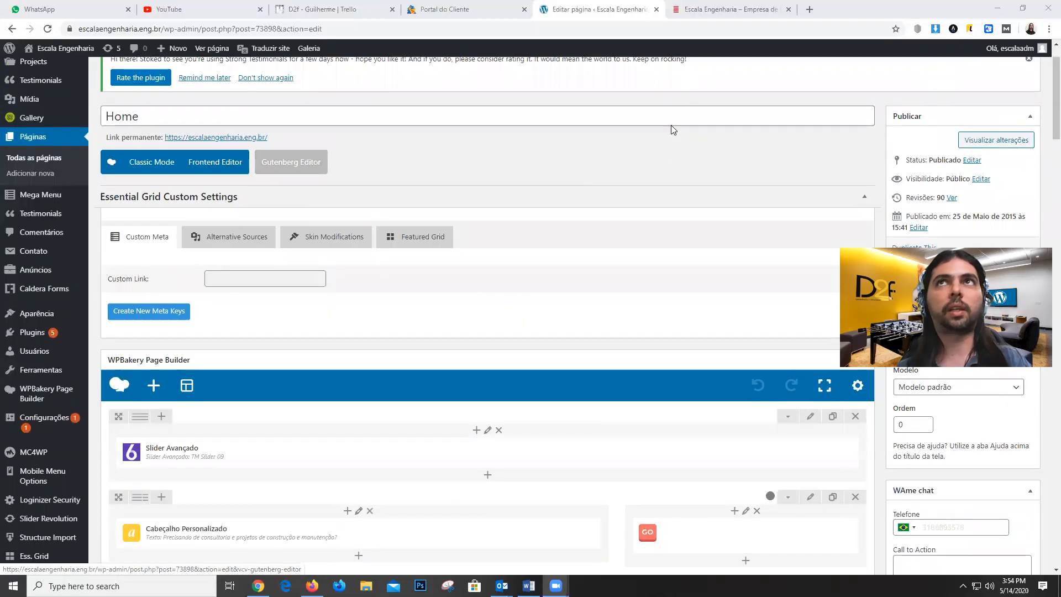
# - Look through the services and projects sections of the published Escala Engenharia home page and return to the page editor
pyautogui.click(713, 6)
pyautogui.scroll(13, 613, 146)
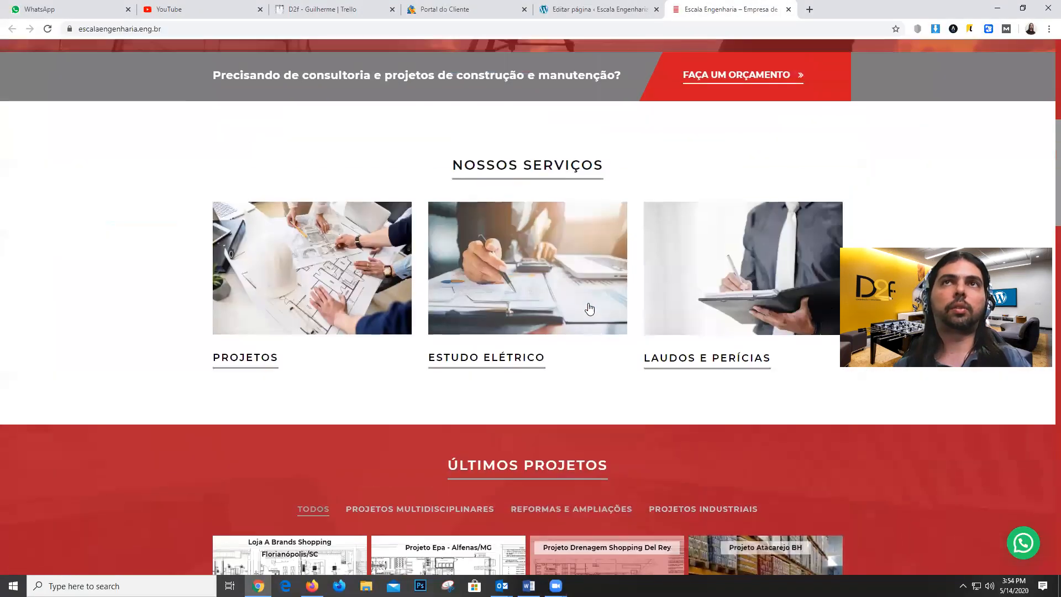
pyautogui.scroll(-15, 666, 213)
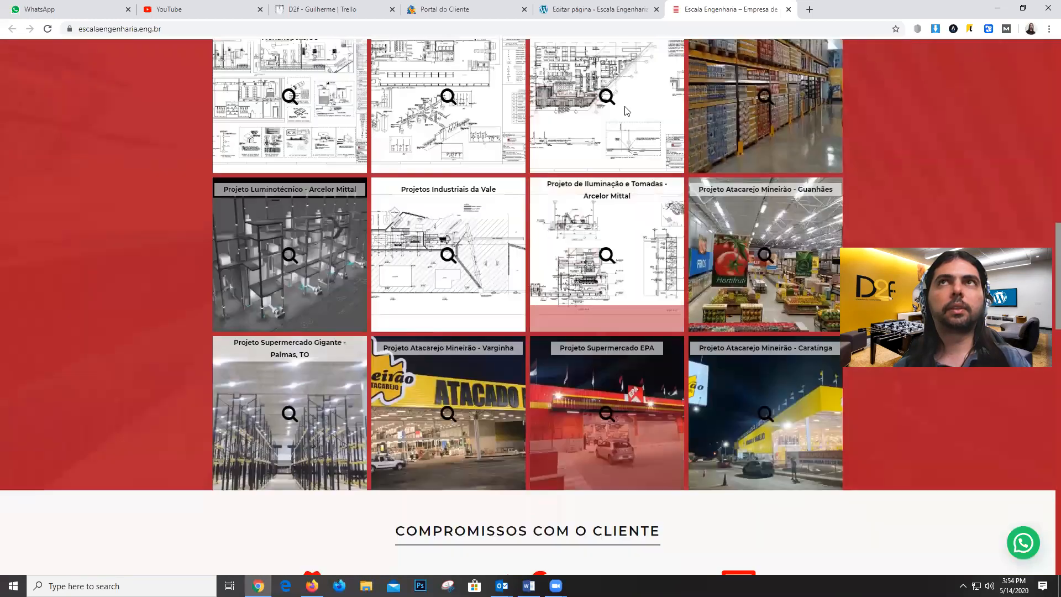
pyautogui.scroll(3, 655, 241)
pyautogui.click(597, 9)
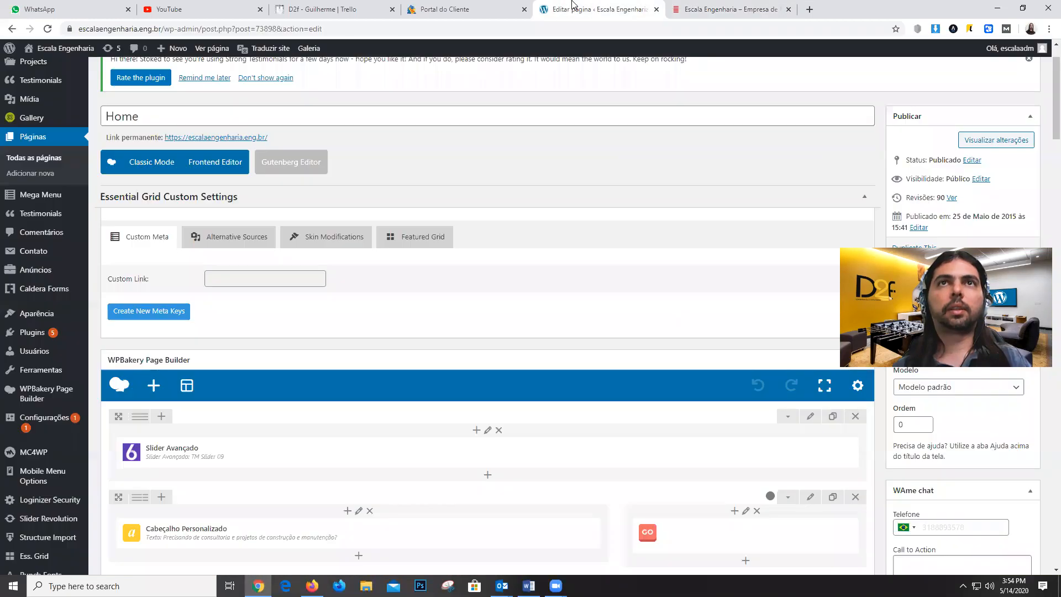
# - Examine the Home page's WPBakery rows from the Slider Avançado element down to the three service image columns
pyautogui.scroll(-2, 519, 239)
pyautogui.scroll(2, 419, 278)
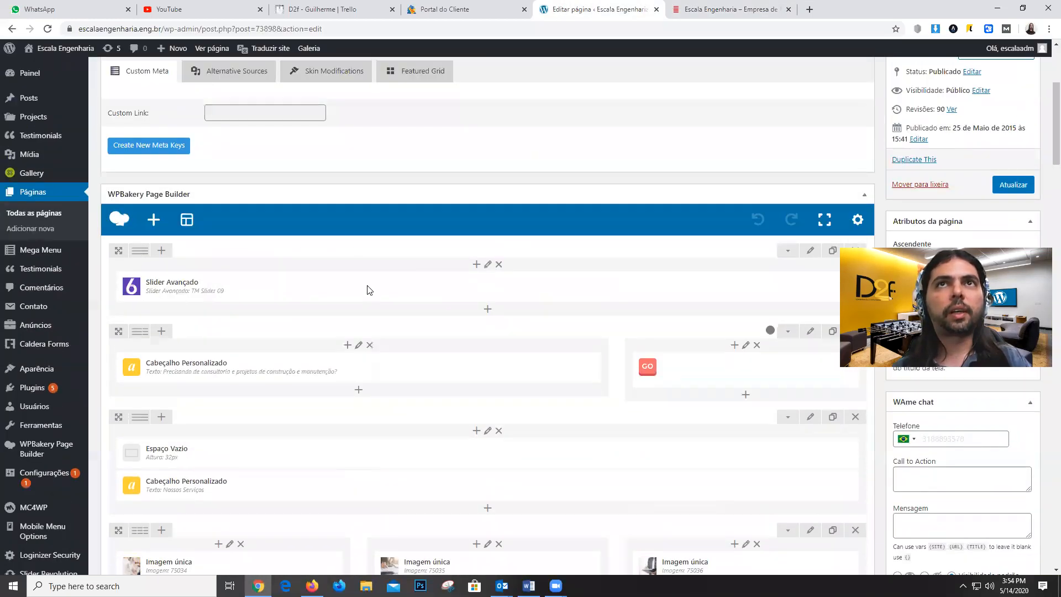
pyautogui.scroll(-2, 427, 222)
pyautogui.scroll(2, 337, 216)
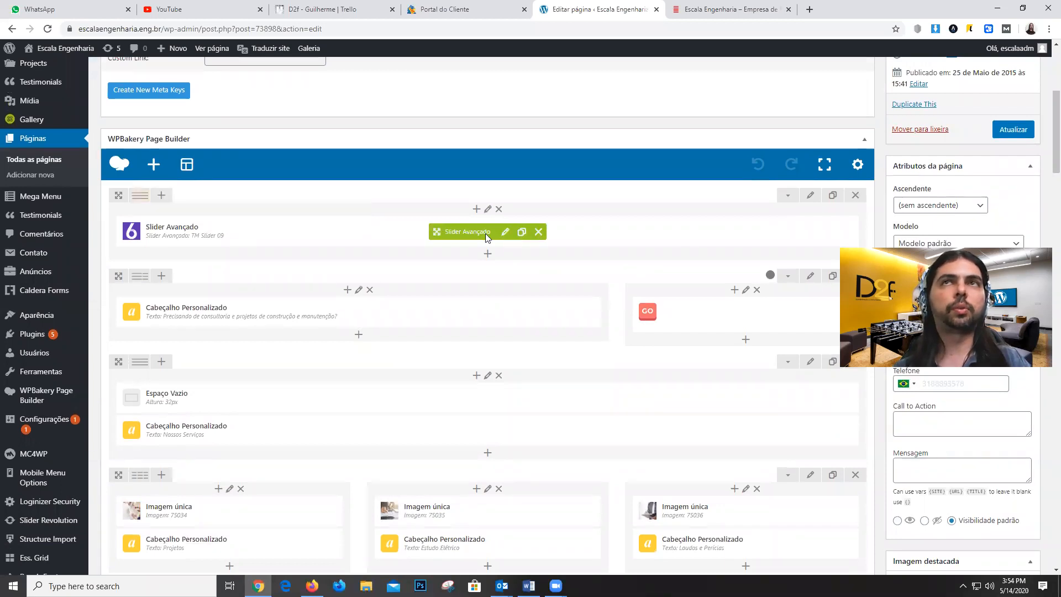
pyautogui.scroll(-2, 312, 204)
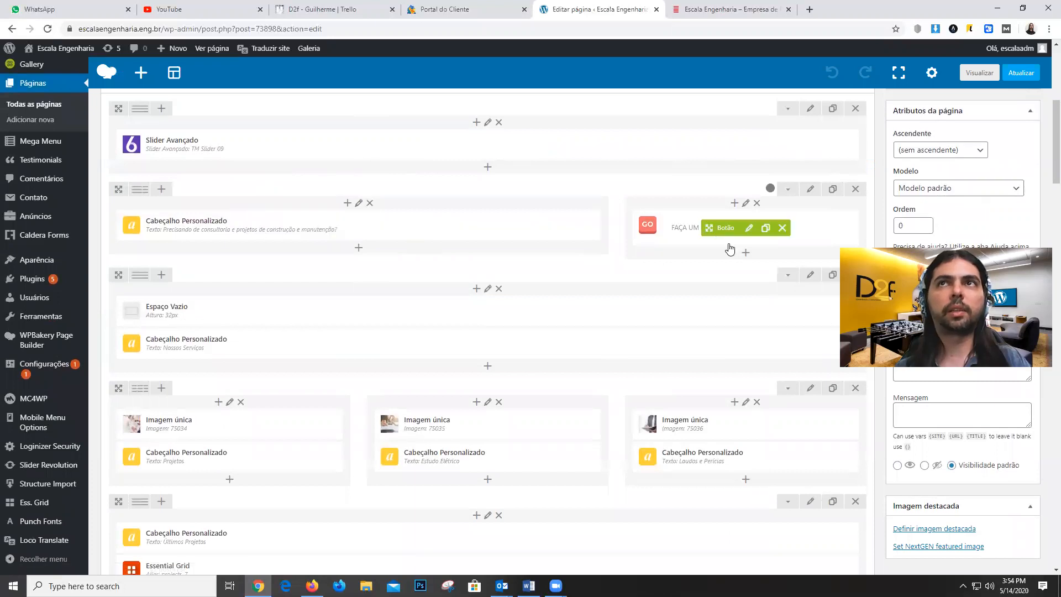
pyautogui.scroll(-1, 271, 324)
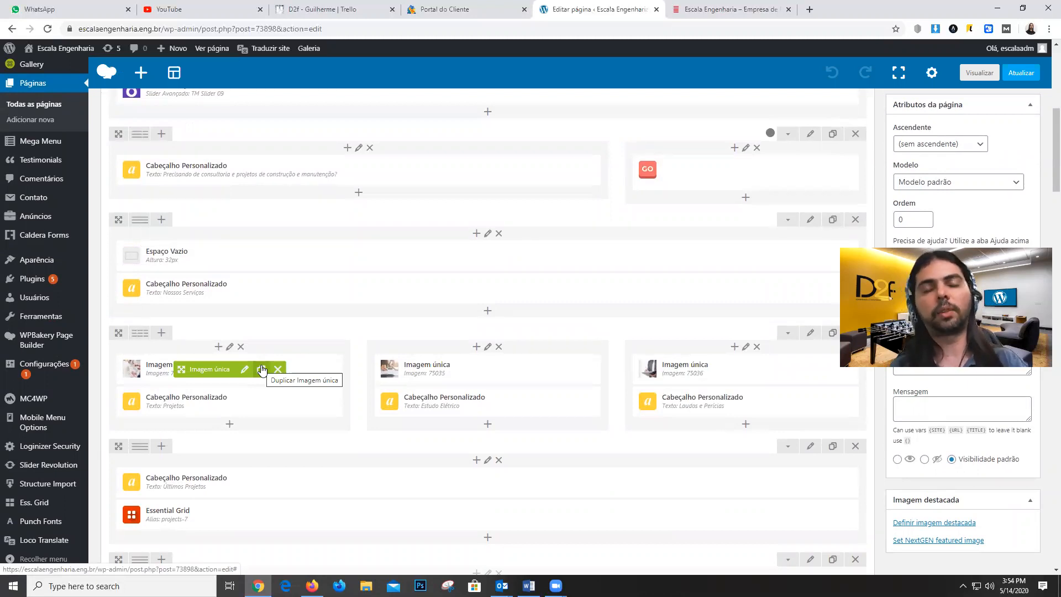
pyautogui.scroll(8, 343, 368)
pyautogui.scroll(-3, 453, 356)
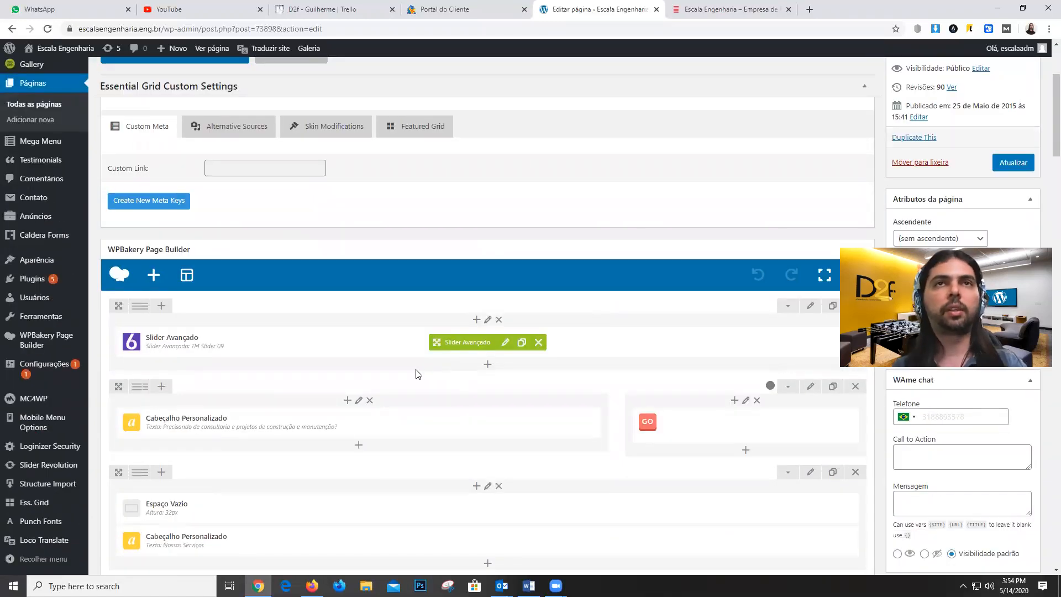
pyautogui.scroll(-1, 418, 374)
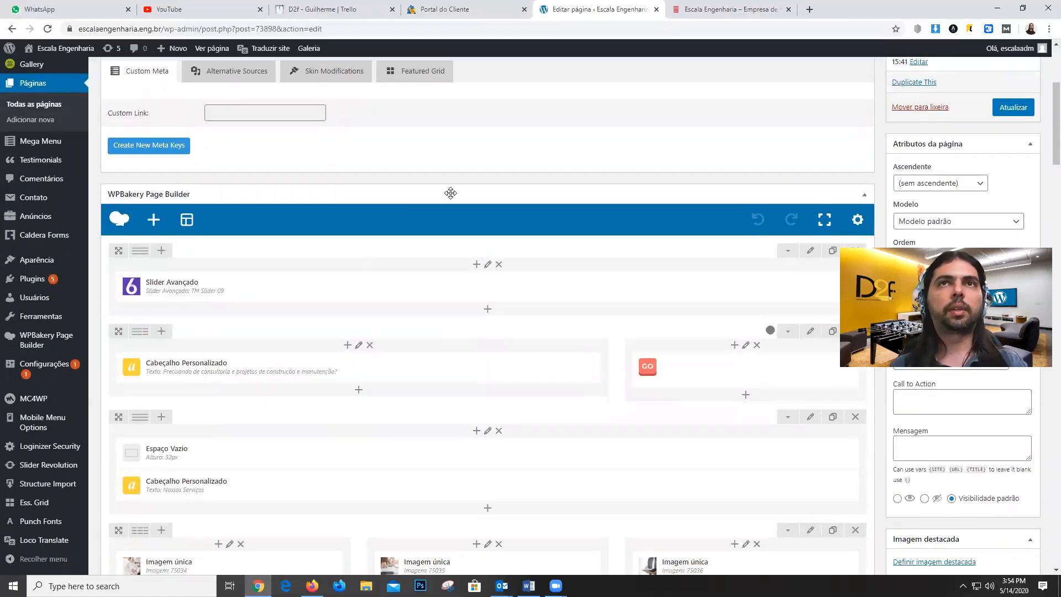
# - View the slider banner at the start of the published home page and return to the page editor
pyautogui.click(795, 6)
pyautogui.scroll(15, 636, 110)
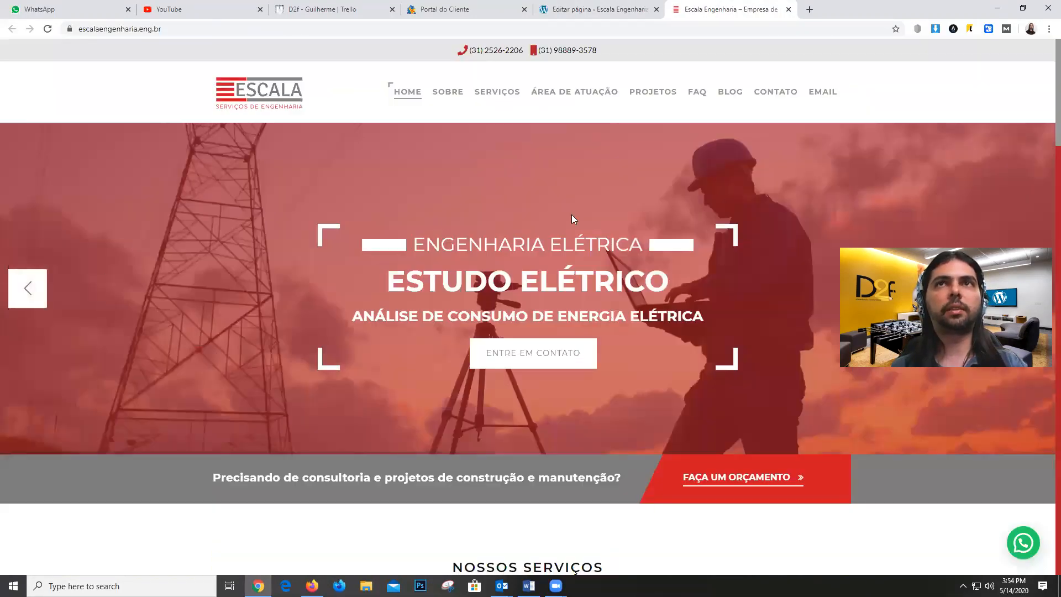
pyautogui.click(604, 7)
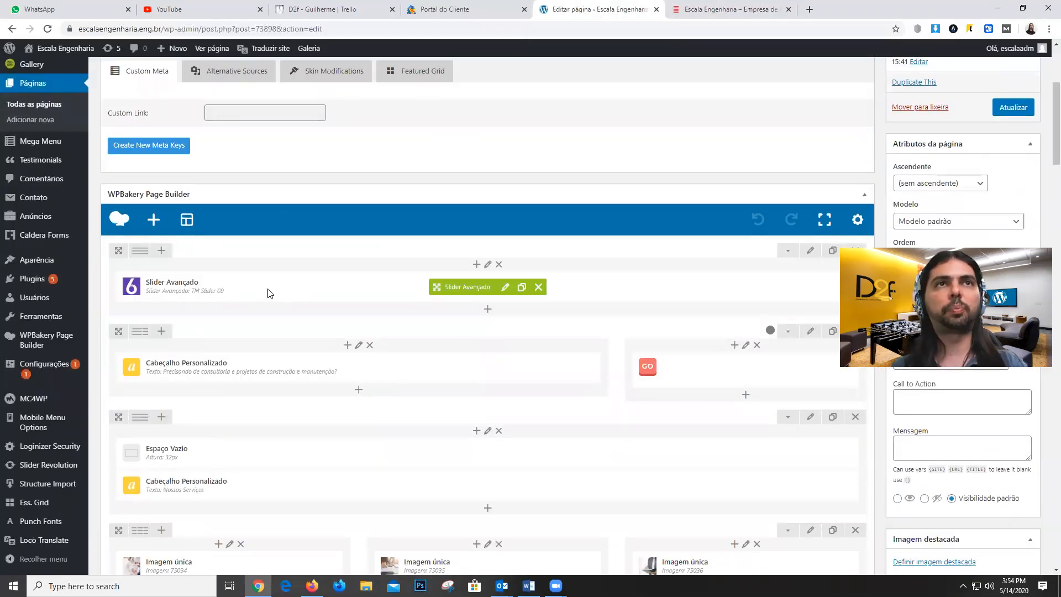
# - Show the column layout choices for the row holding the "Precisando de consultoria" heading and its button
pyautogui.scroll(-1, 267, 293)
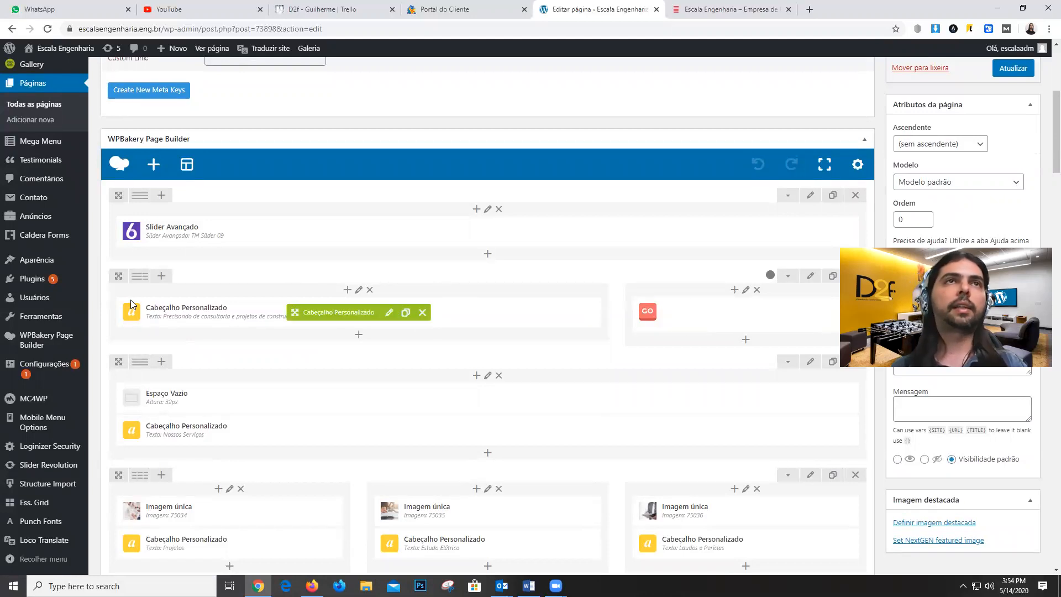
pyautogui.moveTo(138, 279)
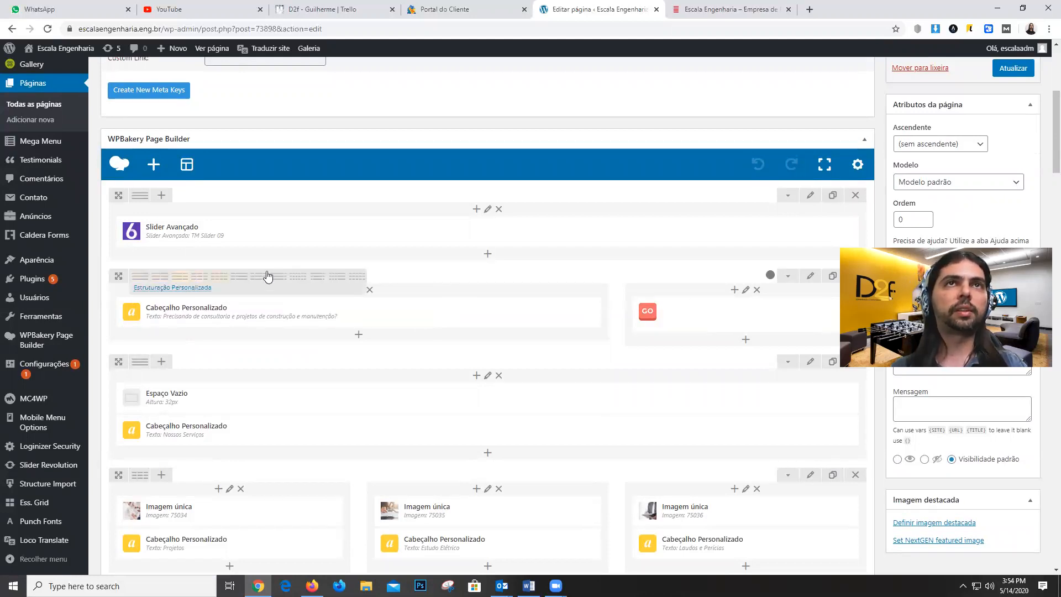
pyautogui.click(187, 285)
pyautogui.moveTo(140, 276)
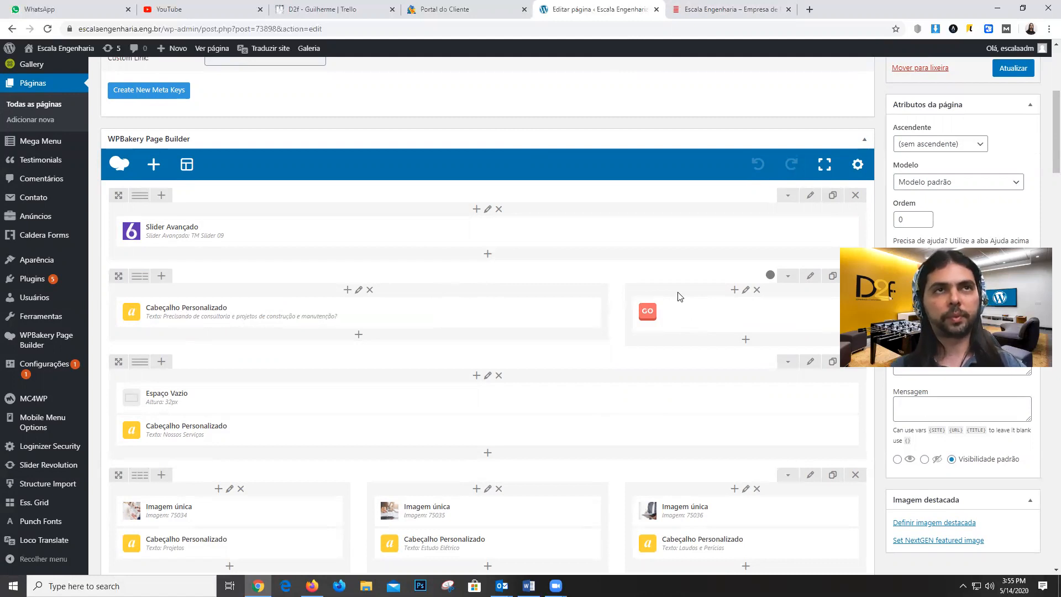
# - Compare the consulting heading and "Faça um orçamento" button row with its appearance on the published home page
pyautogui.scroll(-2, 680, 296)
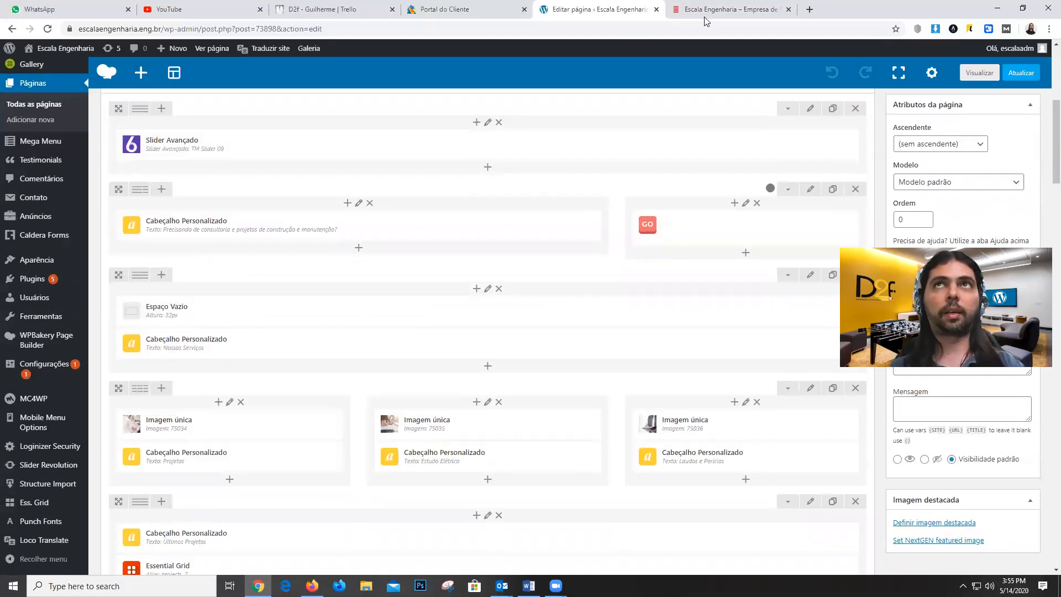
pyautogui.click(706, 12)
pyautogui.scroll(-1, 491, 136)
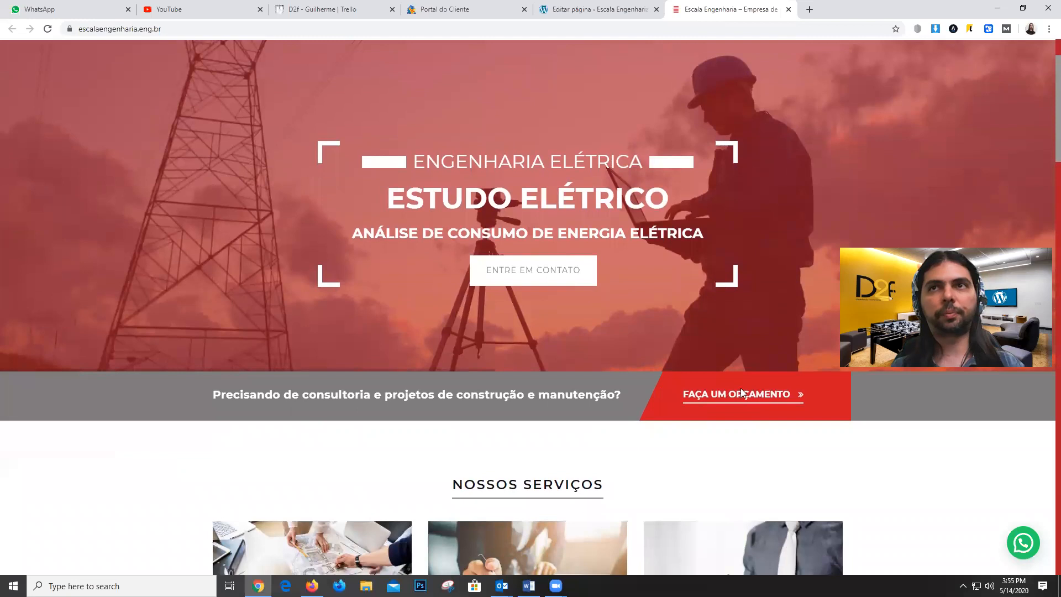
pyautogui.scroll(-4, 482, 400)
pyautogui.click(587, 7)
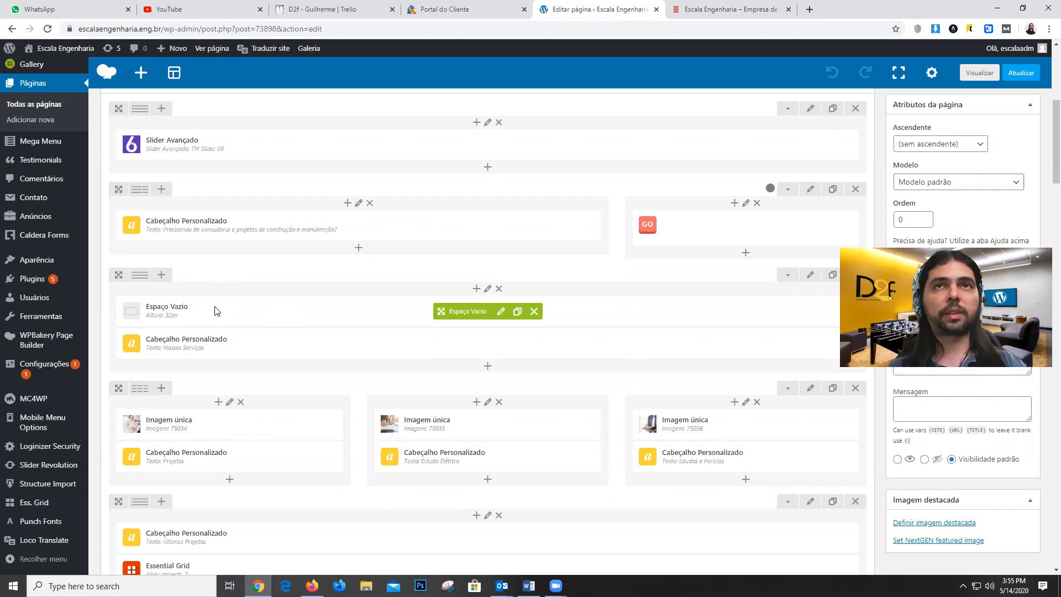
# - Compare the Espaço Vazio and "Nossos Serviços" heading row with the matching section of the published home page
pyautogui.click(685, 9)
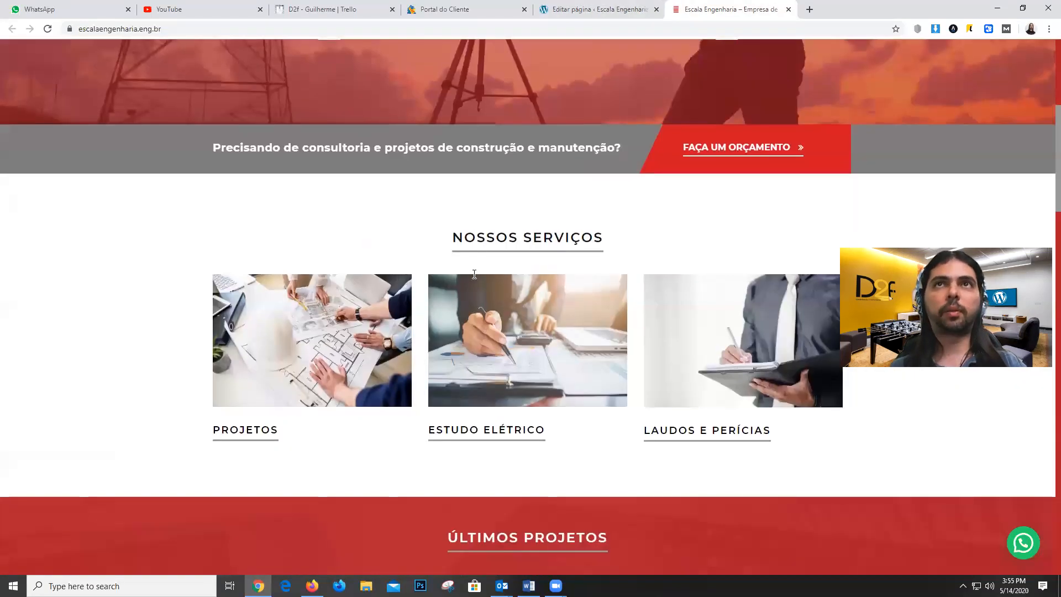
pyautogui.scroll(3, 488, 362)
pyautogui.scroll(-3, 497, 363)
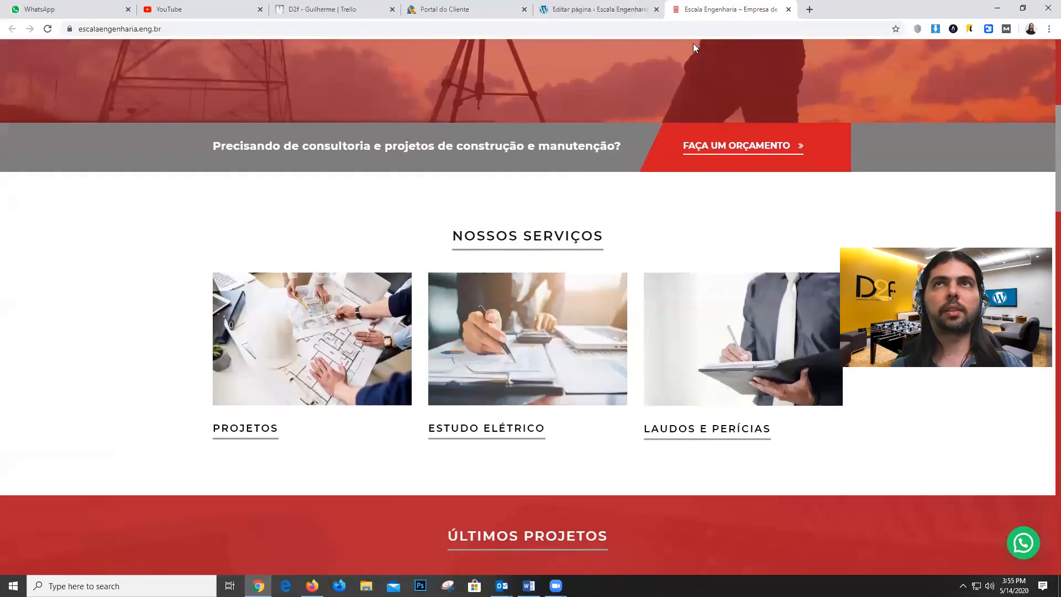
pyautogui.click(630, 8)
pyautogui.scroll(-1, 525, 138)
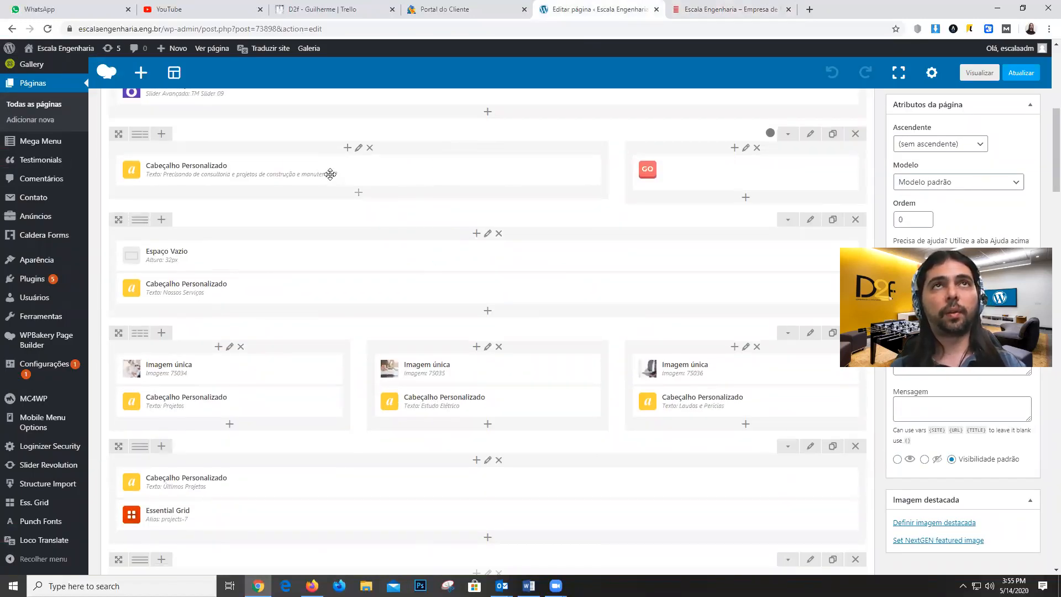
pyautogui.scroll(1, 330, 174)
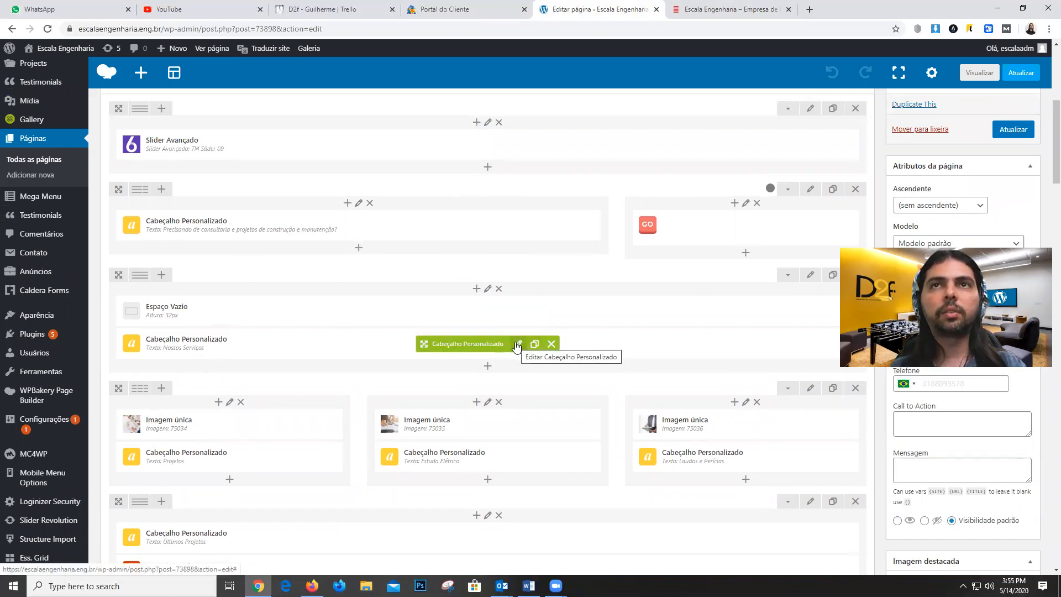
# - Review the "Nossos Serviços" custom heading's text, element tag, alignment, font and colour settings, and close them without saving
pyautogui.click(518, 345)
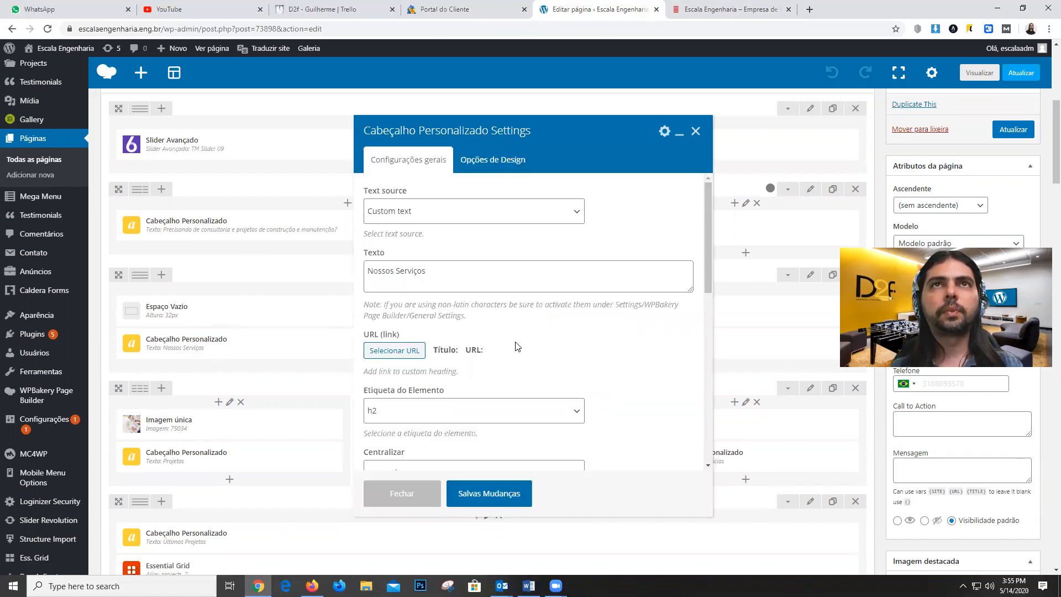
pyautogui.click(396, 271)
pyautogui.scroll(-2, 499, 244)
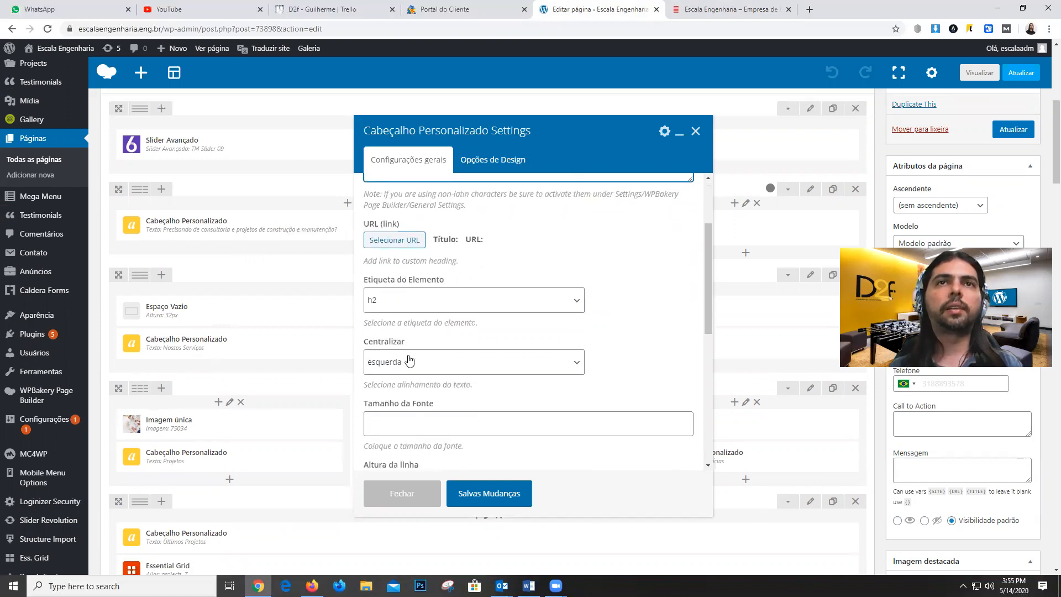
pyautogui.scroll(-3, 450, 343)
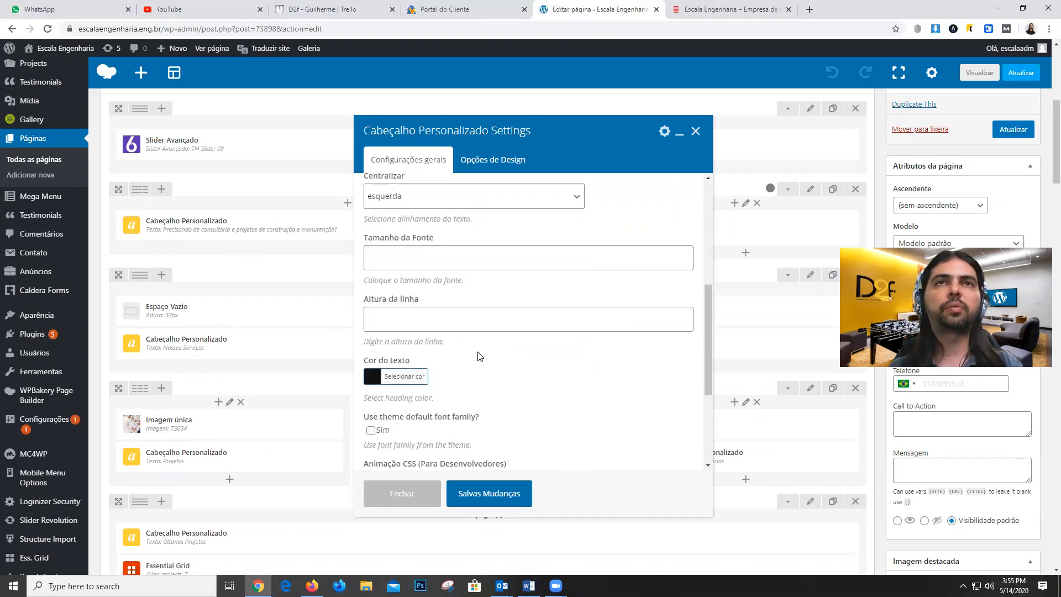
pyautogui.scroll(-1, 470, 355)
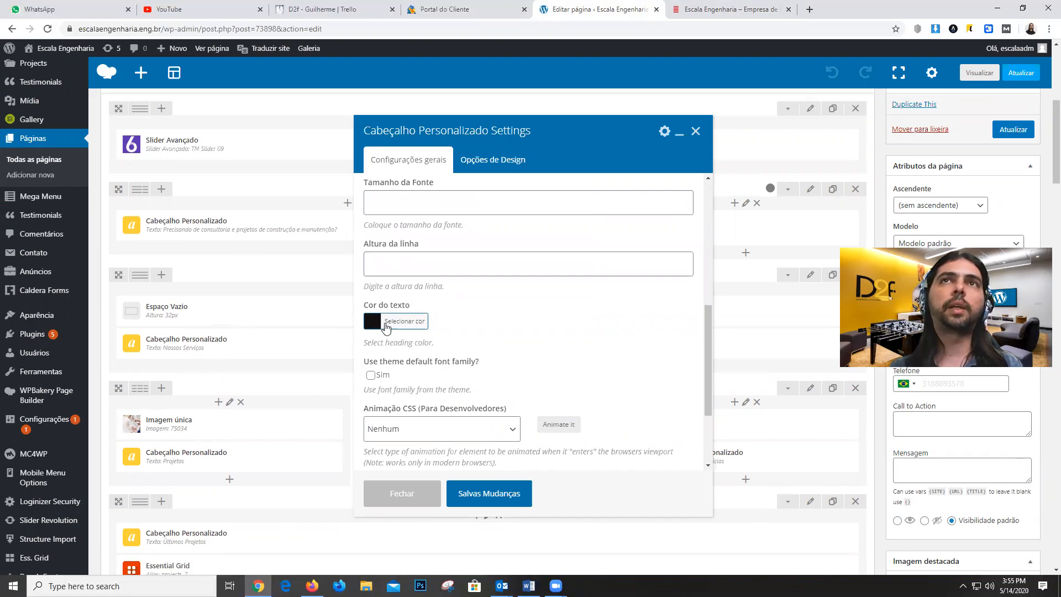
pyautogui.scroll(-2, 516, 322)
pyautogui.scroll(9, 579, 314)
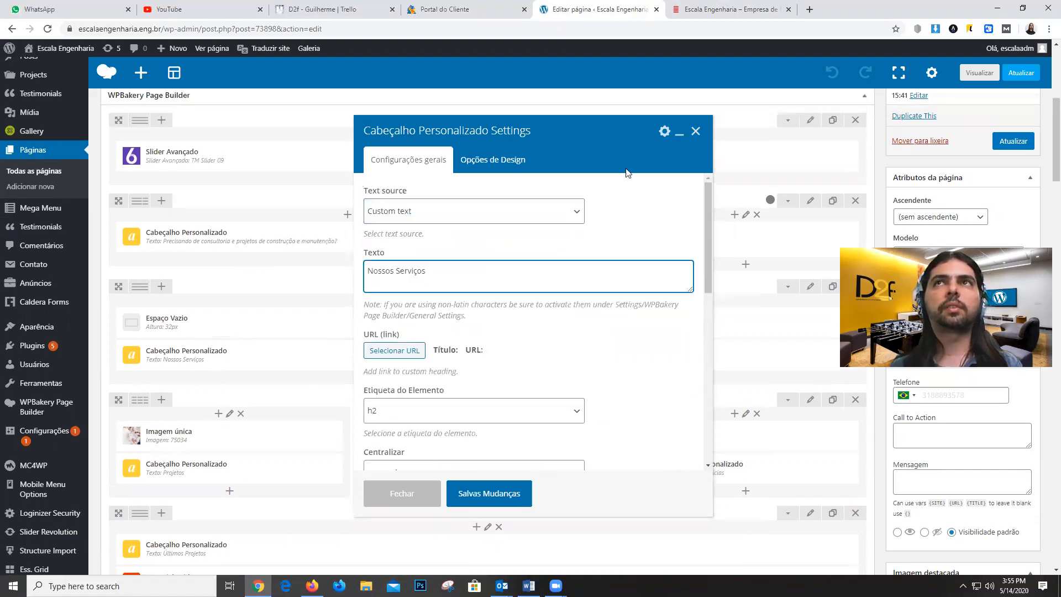
pyautogui.click(694, 131)
# - Compare the three service image and heading columns with the published page, and view the rows below them in the editor
pyautogui.scroll(-3, 592, 260)
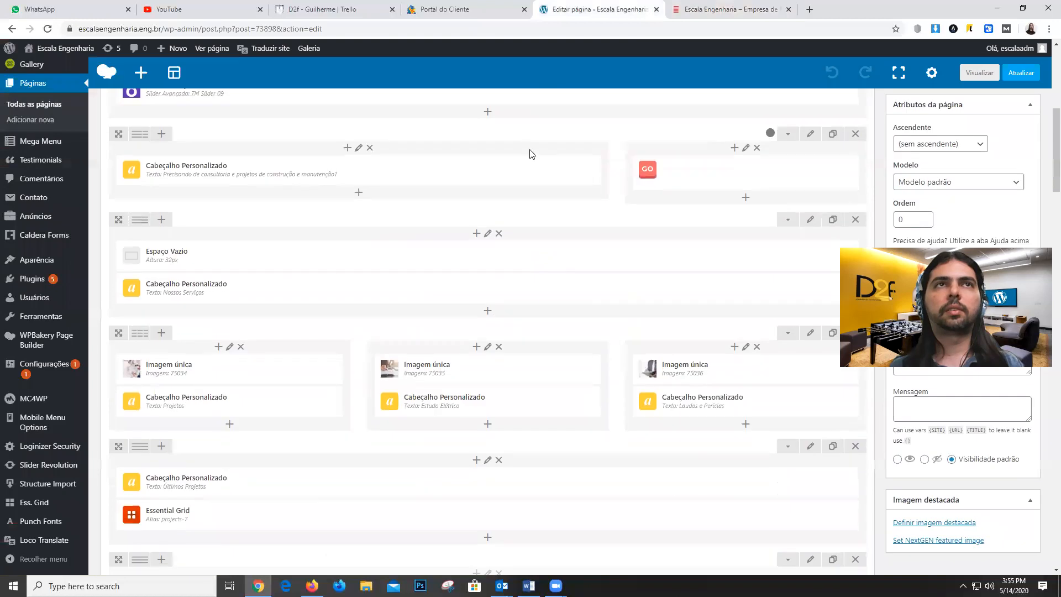
pyautogui.scroll(-1, 255, 252)
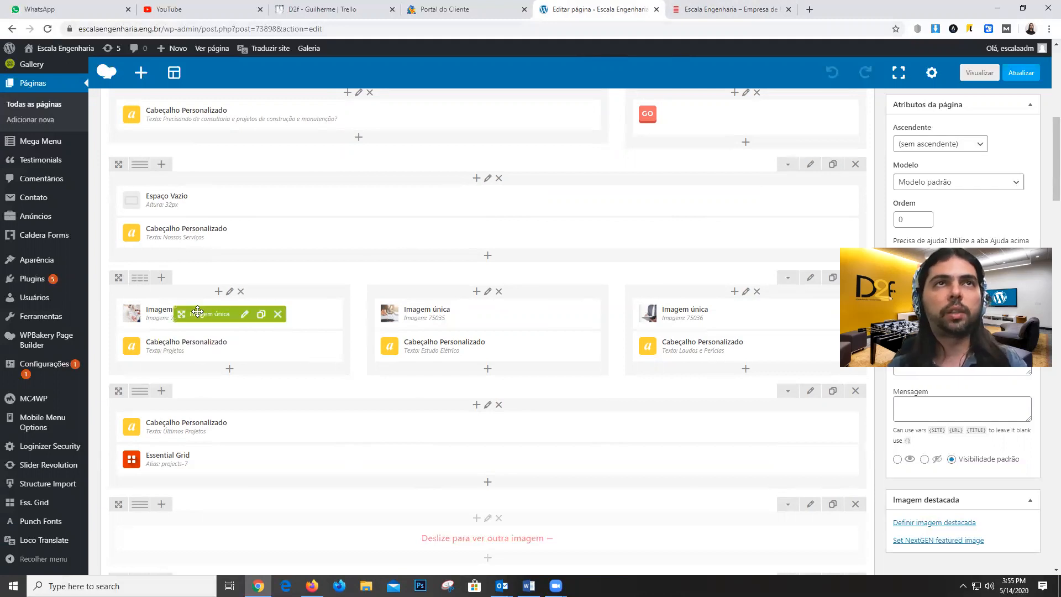
pyautogui.click(734, 9)
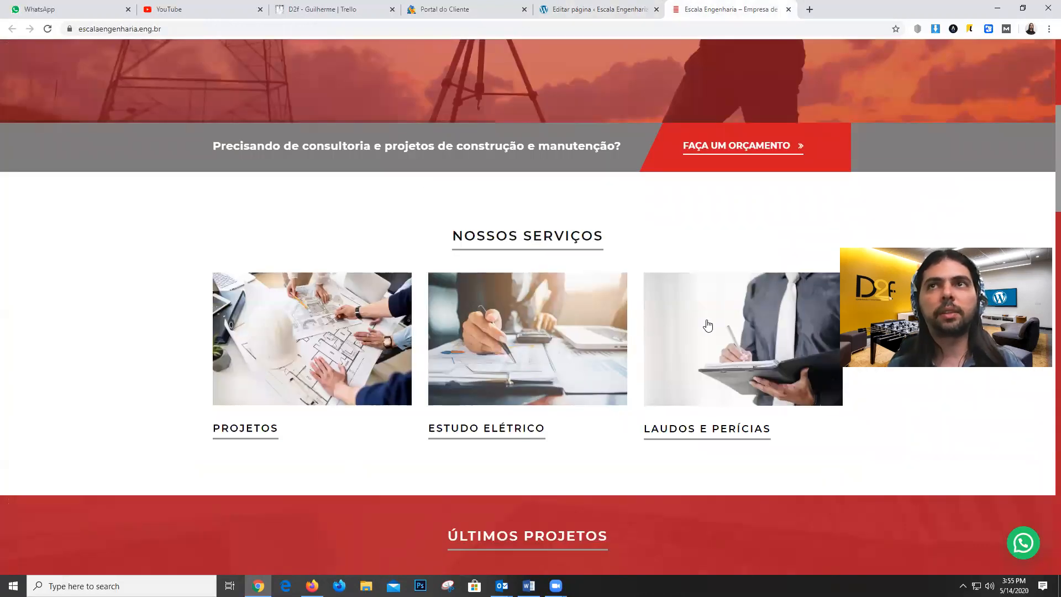
pyautogui.click(612, 7)
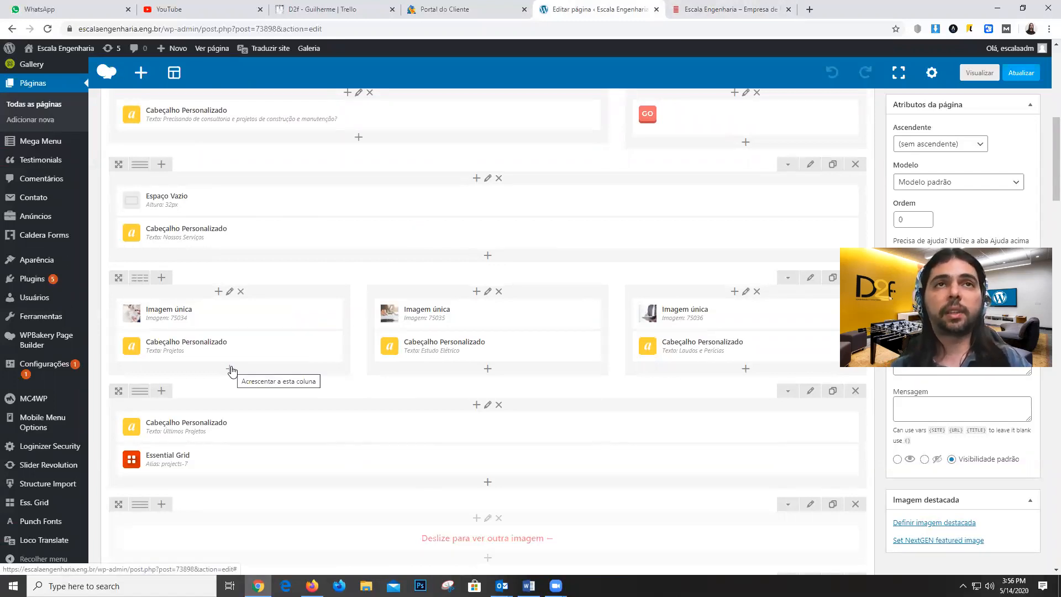
pyautogui.scroll(-9, 473, 339)
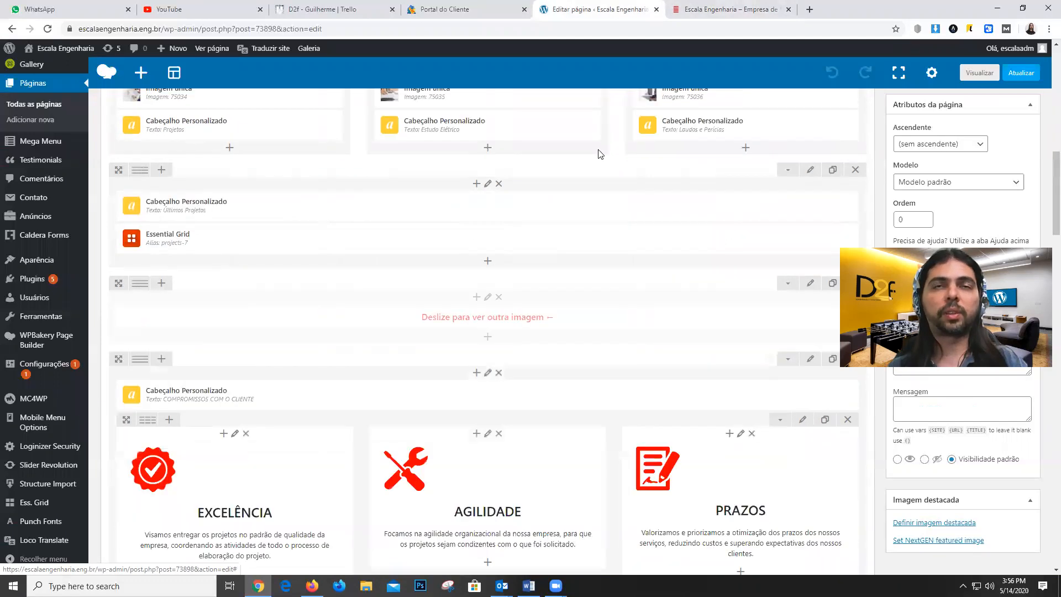
# - Browse the WPBakery elements available for adding at the end of the page, and close the list without adding any
pyautogui.scroll(-15, 560, 237)
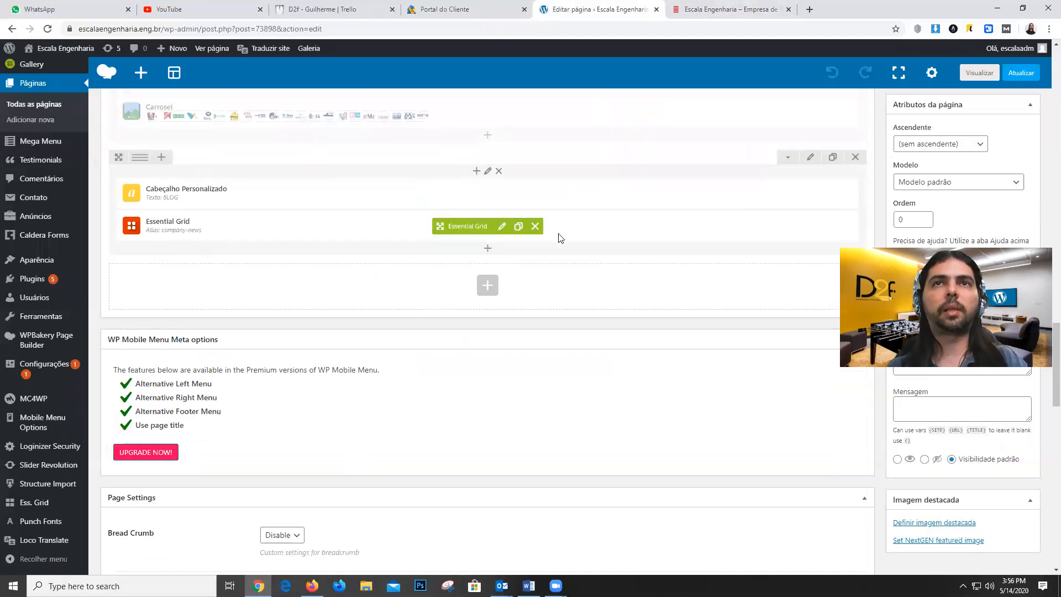
pyautogui.scroll(5, 541, 342)
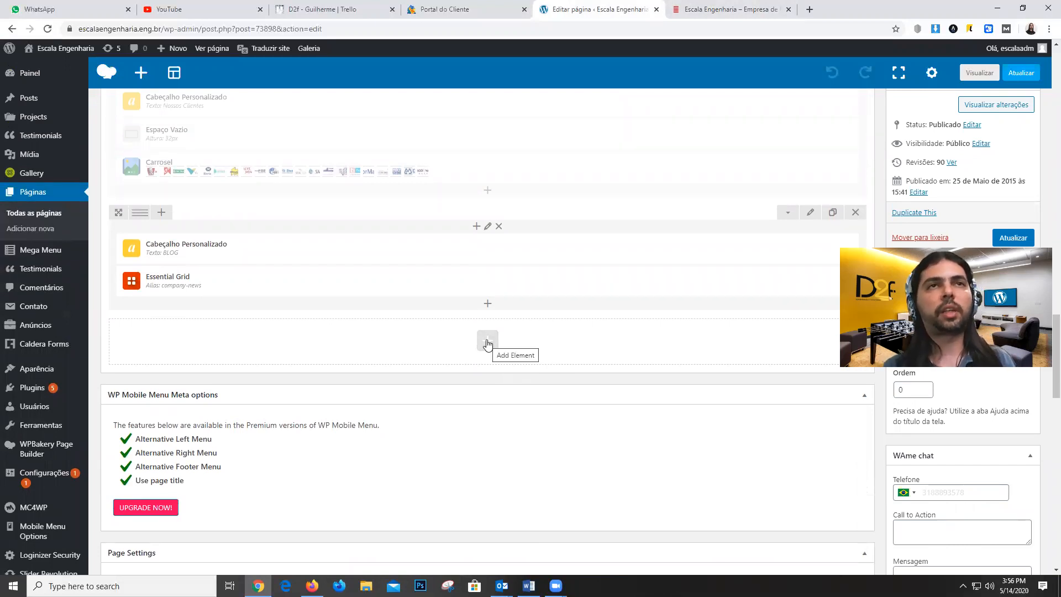
pyautogui.click(486, 342)
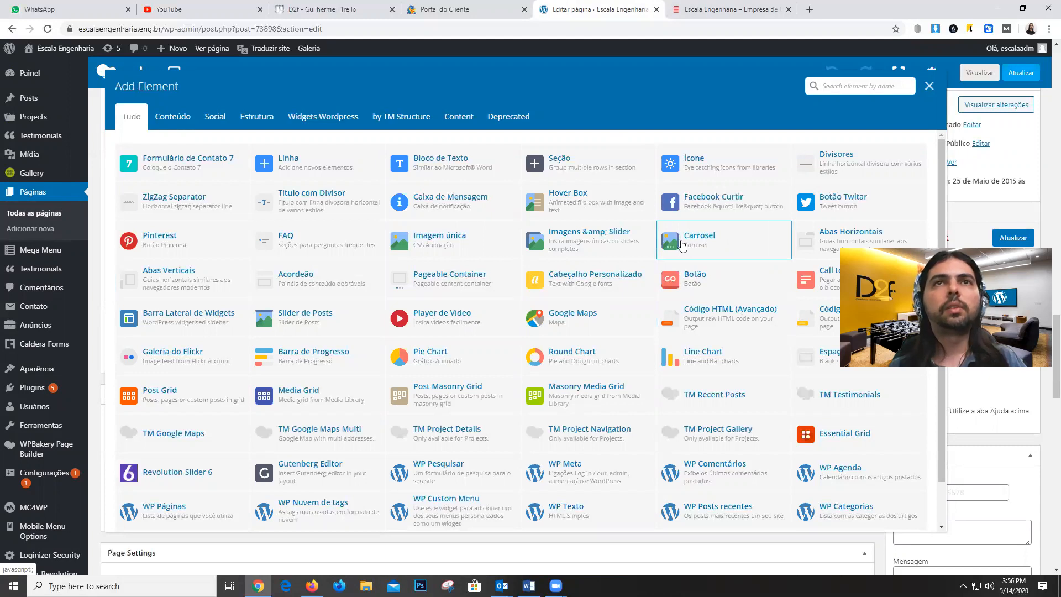
pyautogui.scroll(-1, 342, 271)
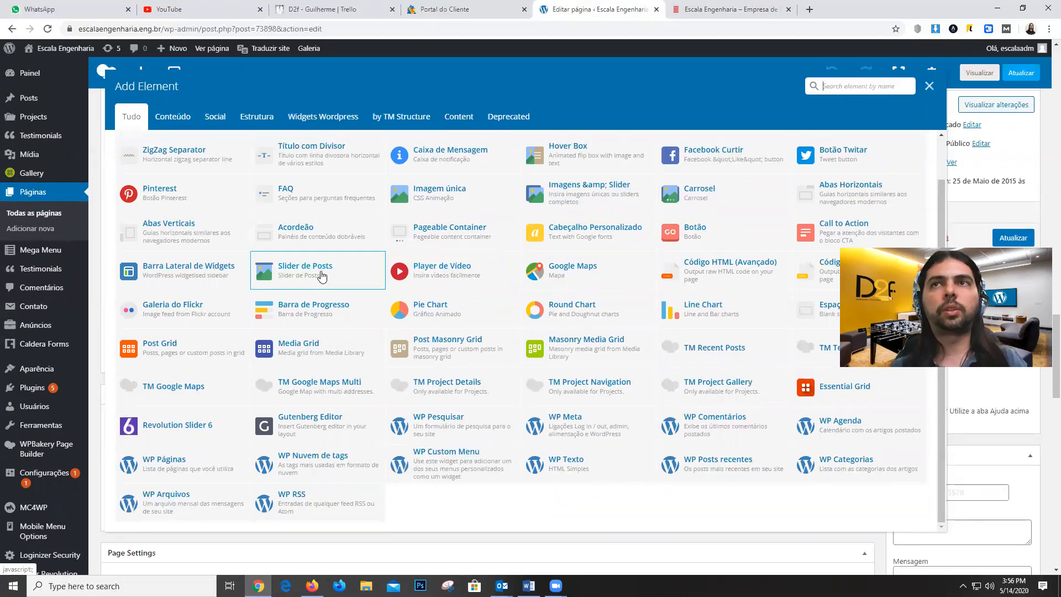
pyautogui.scroll(-3, 552, 273)
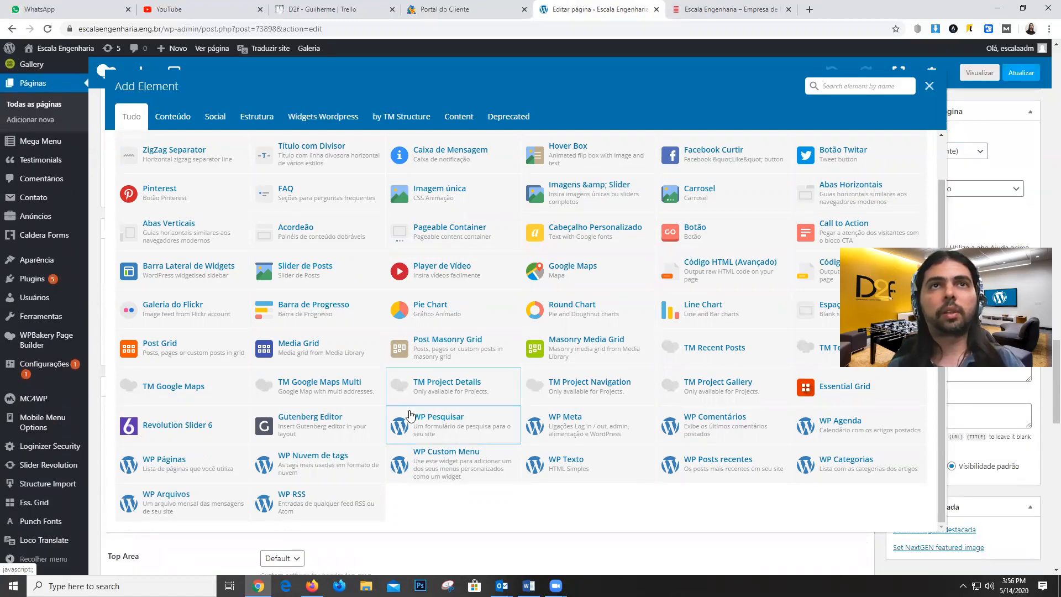
pyautogui.scroll(1, 485, 297)
pyautogui.scroll(3, 485, 297)
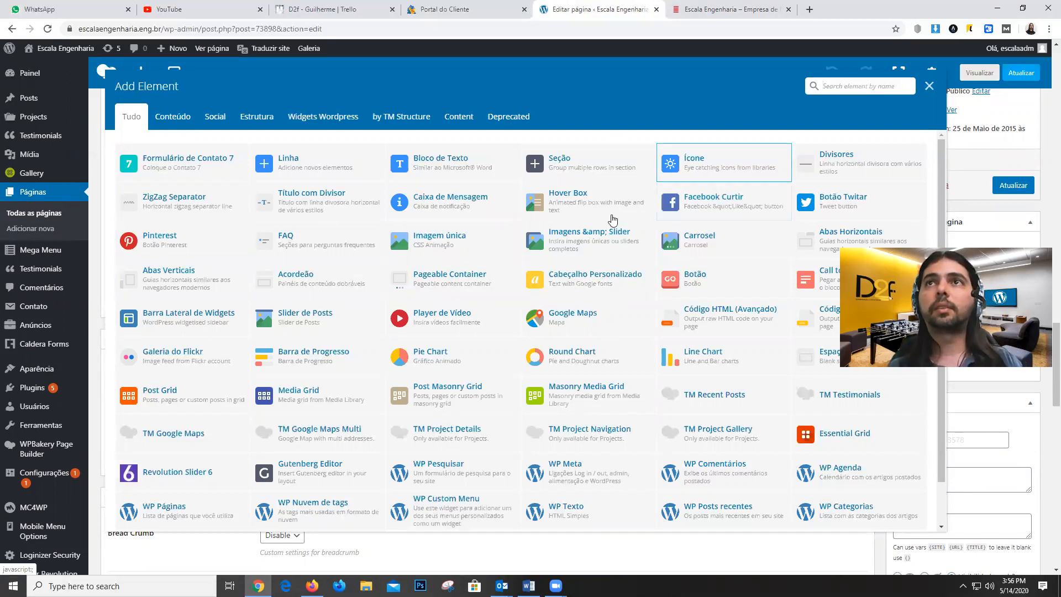
pyautogui.scroll(-1, 712, 166)
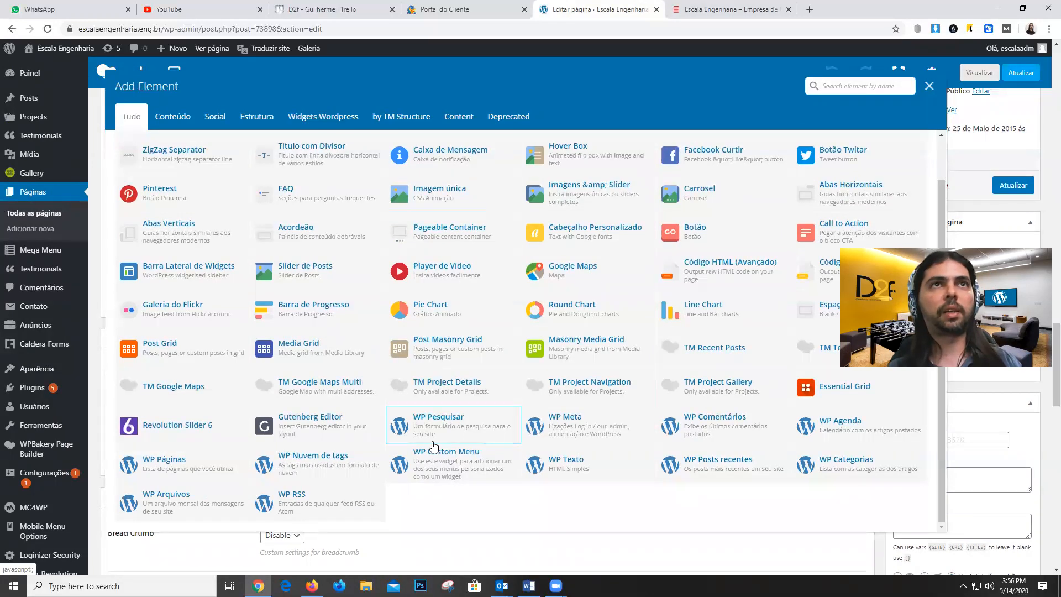
pyautogui.scroll(1, 431, 445)
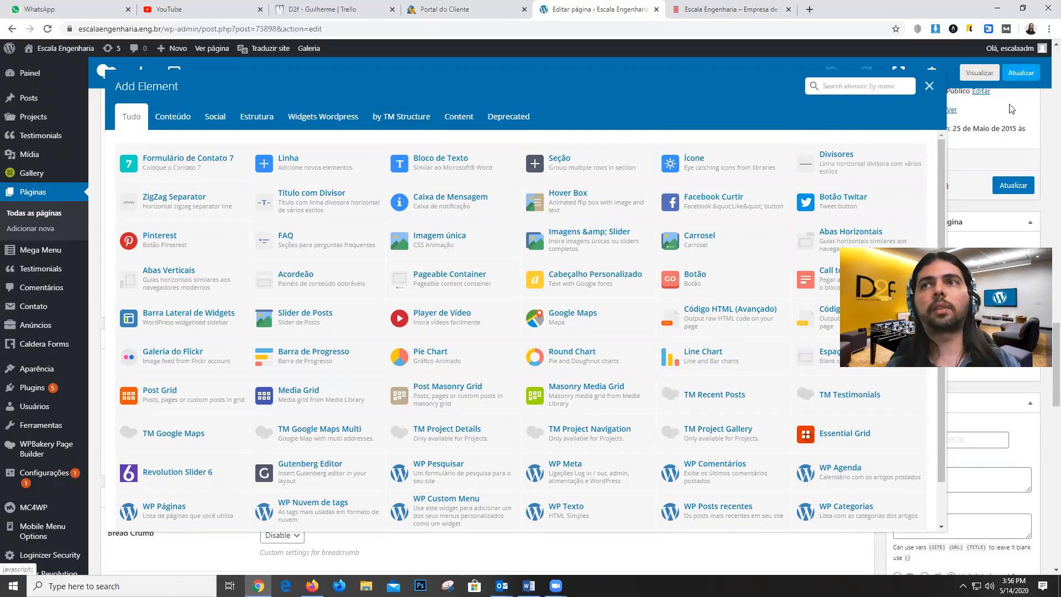
pyautogui.press('Escape')
# - Examine the BLOG, "Nossos Clientes" and testimonials rows in the page editor
pyautogui.scroll(2, 408, 337)
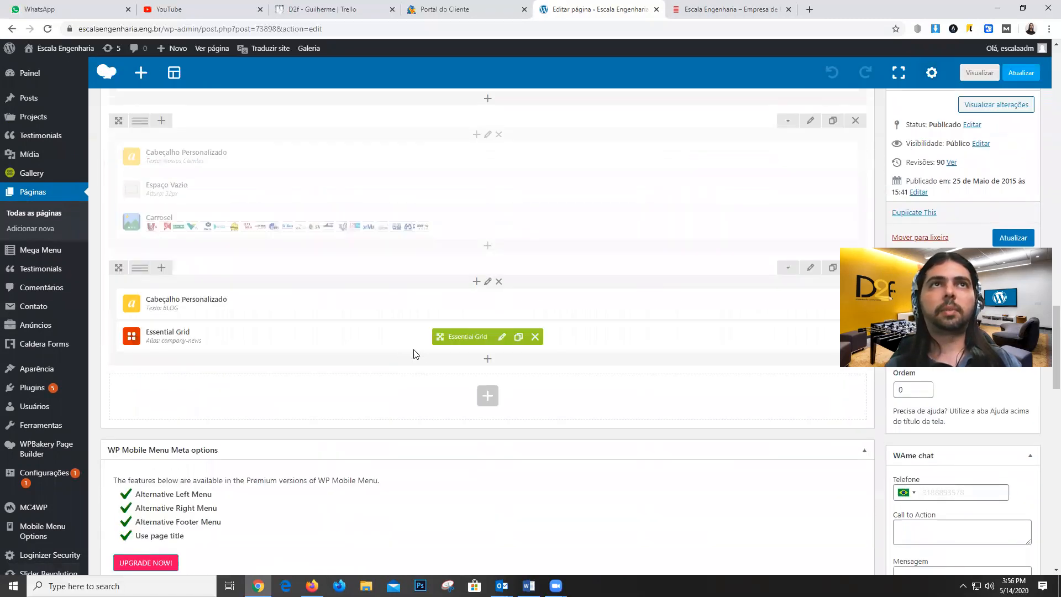
pyautogui.scroll(2, 533, 297)
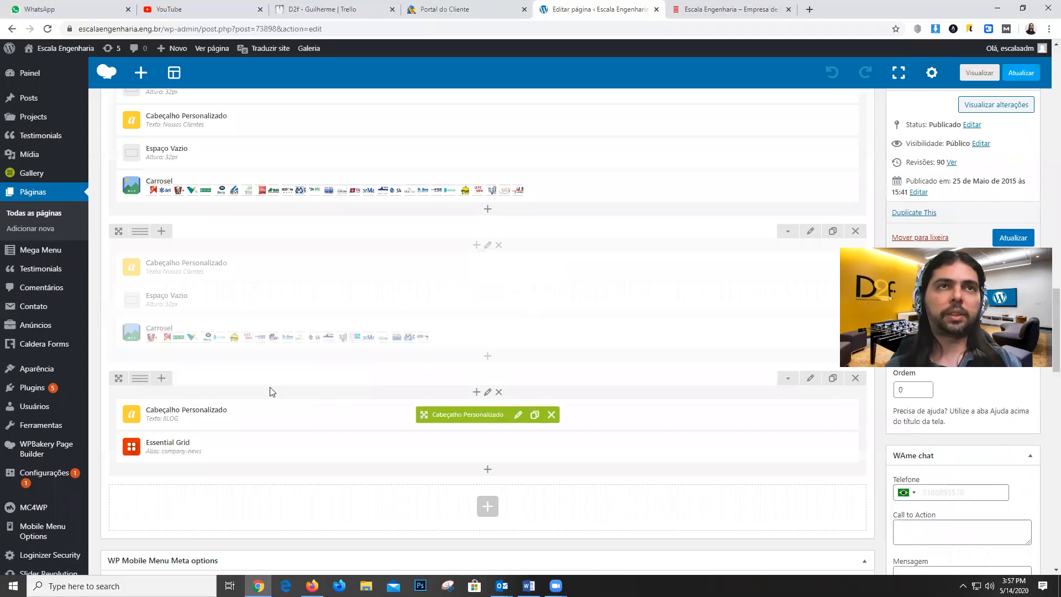
pyautogui.scroll(1, 263, 478)
pyautogui.scroll(2, 352, 436)
pyautogui.scroll(1, 374, 241)
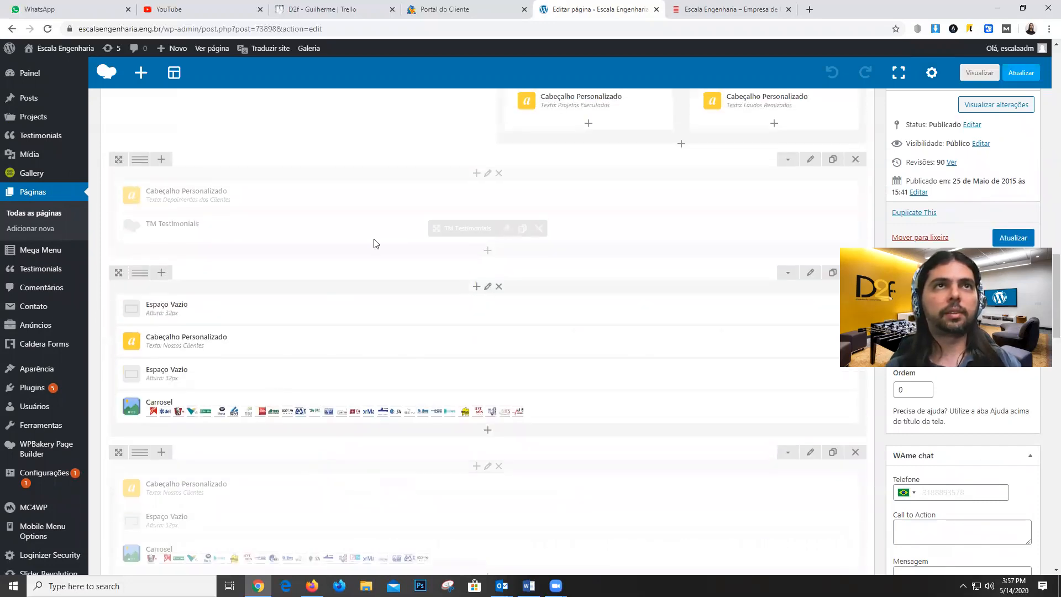
pyautogui.scroll(1, 551, 301)
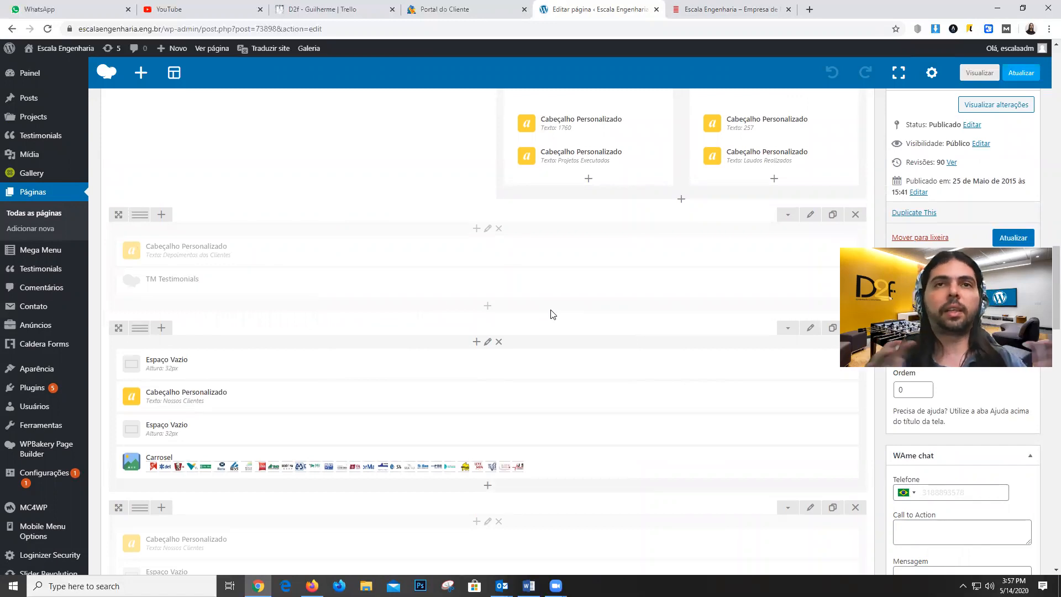
# - Look through the published home page from "Nossos Serviços" down to the footer, and return to the page editor
pyautogui.click(730, 9)
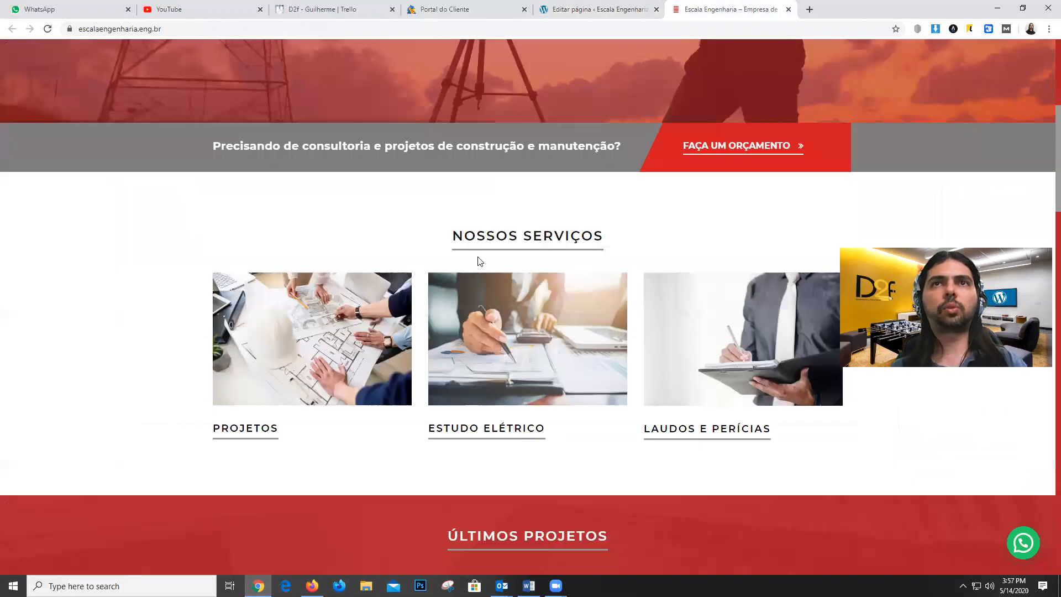
pyautogui.scroll(-6, 632, 92)
pyautogui.scroll(-14, 634, 95)
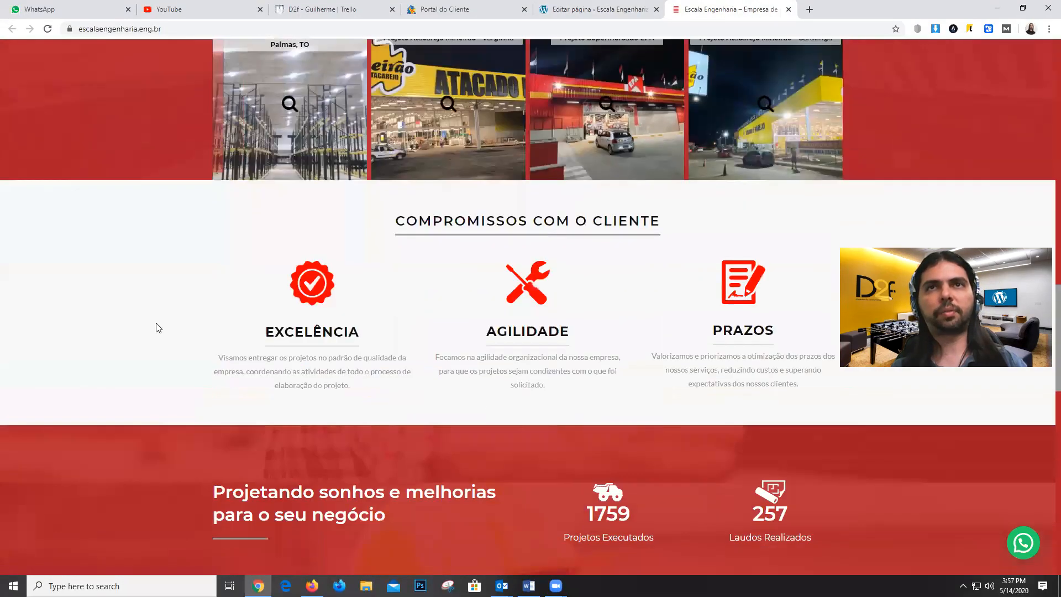
pyautogui.scroll(-5, 798, 287)
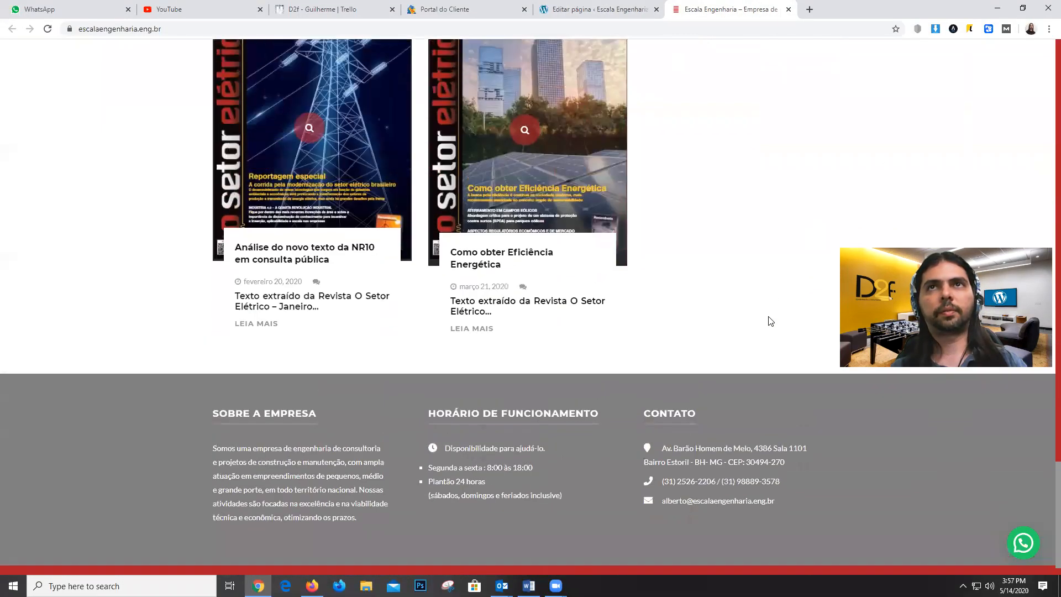
pyautogui.scroll(10, 770, 317)
pyautogui.click(653, 6)
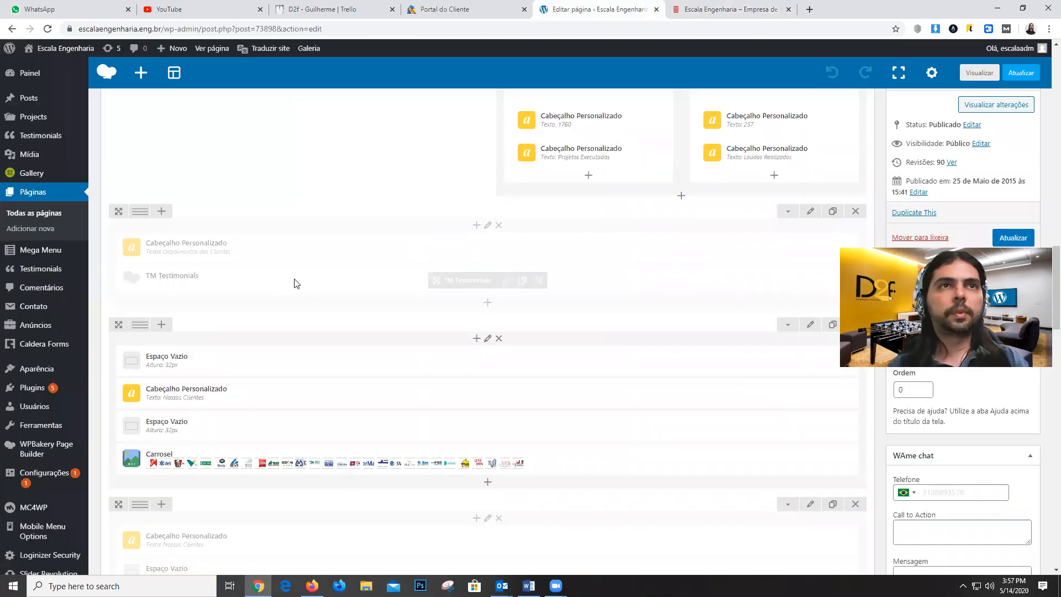
# - Review the editor's rows from the BLOG row back up to the Slider Avançado row at the start of the page
pyautogui.scroll(-5, 498, 260)
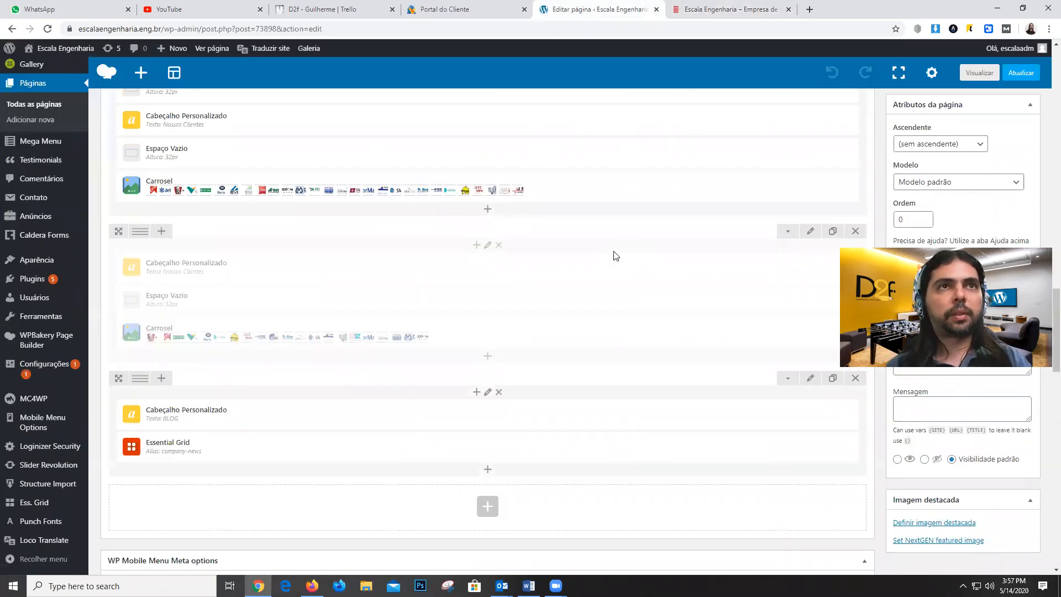
pyautogui.scroll(-3, 471, 385)
pyautogui.scroll(8, 485, 501)
pyautogui.scroll(8, 450, 499)
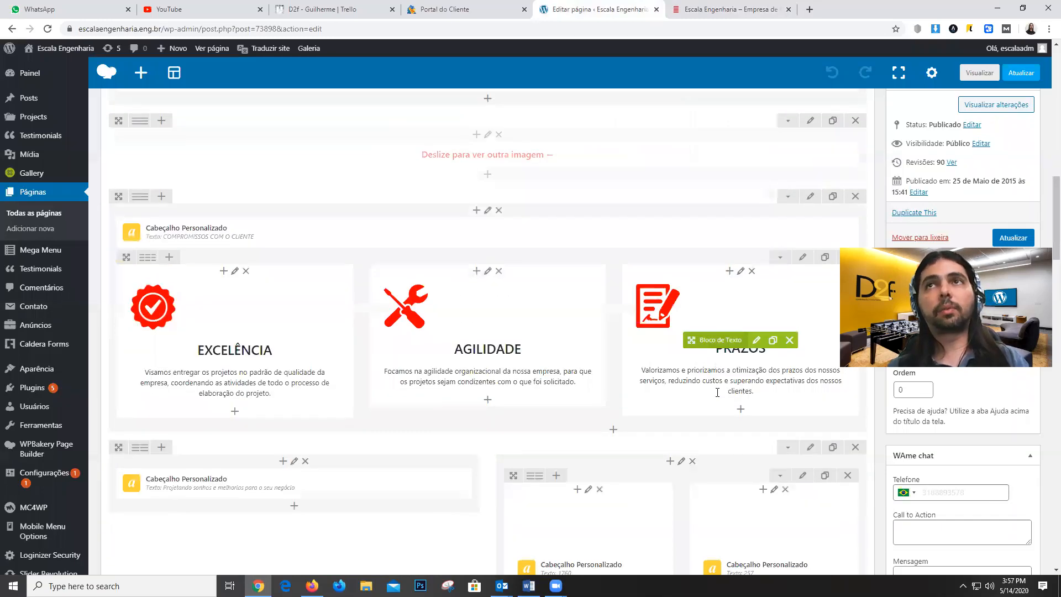
pyautogui.scroll(4, 716, 365)
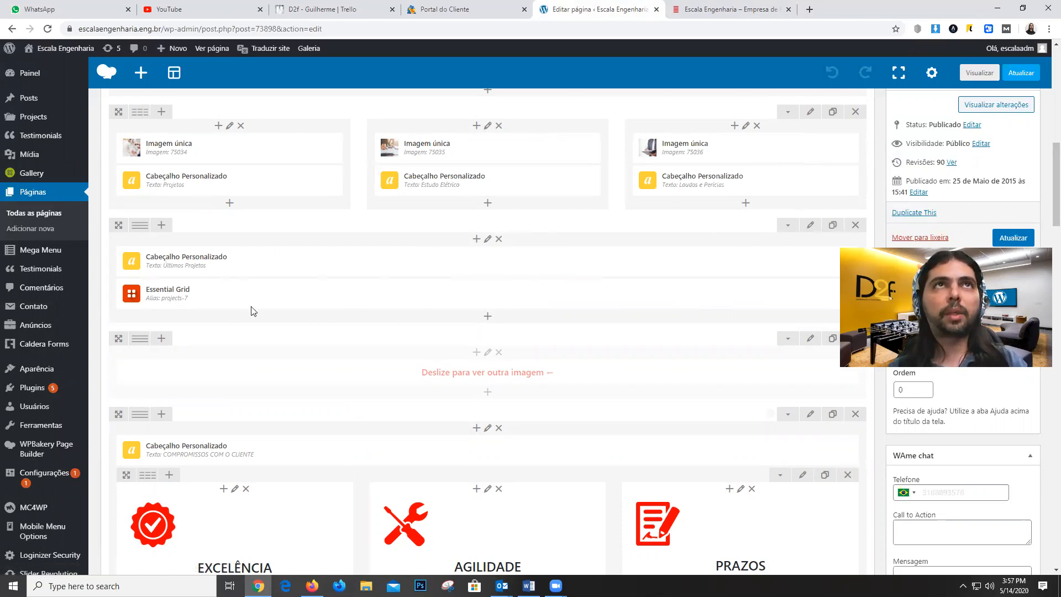
pyautogui.scroll(3, 251, 311)
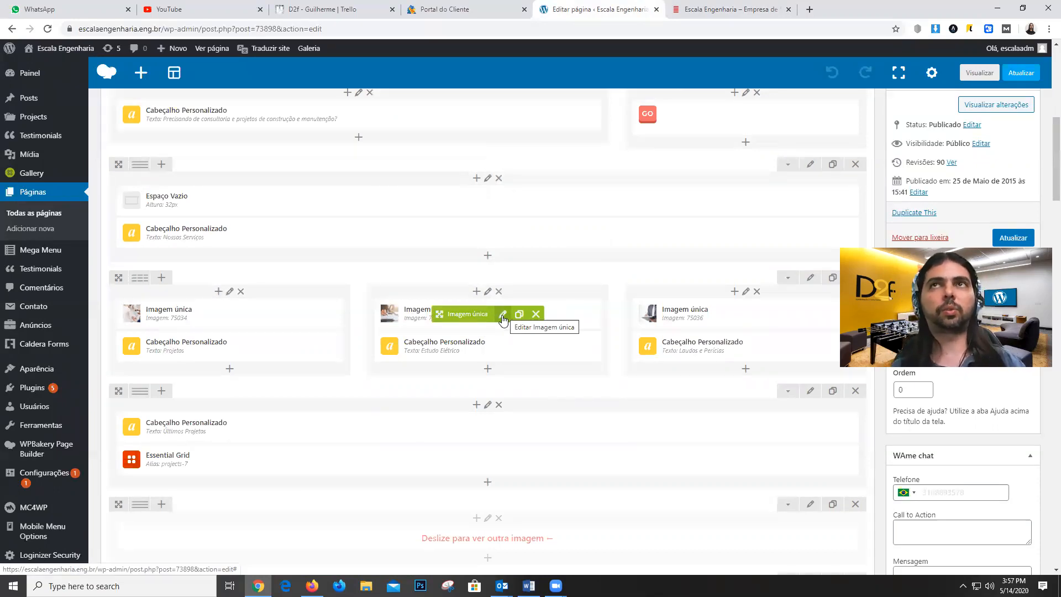
pyautogui.scroll(5, 596, 307)
pyautogui.scroll(-2, 593, 318)
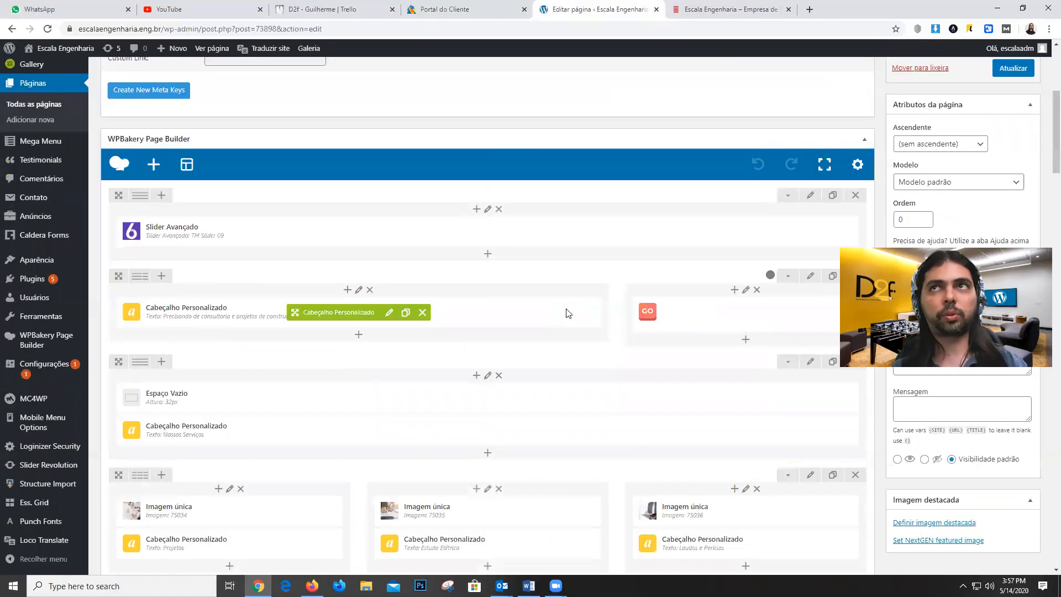
pyautogui.scroll(-1, 784, 243)
pyautogui.scroll(1, 800, 230)
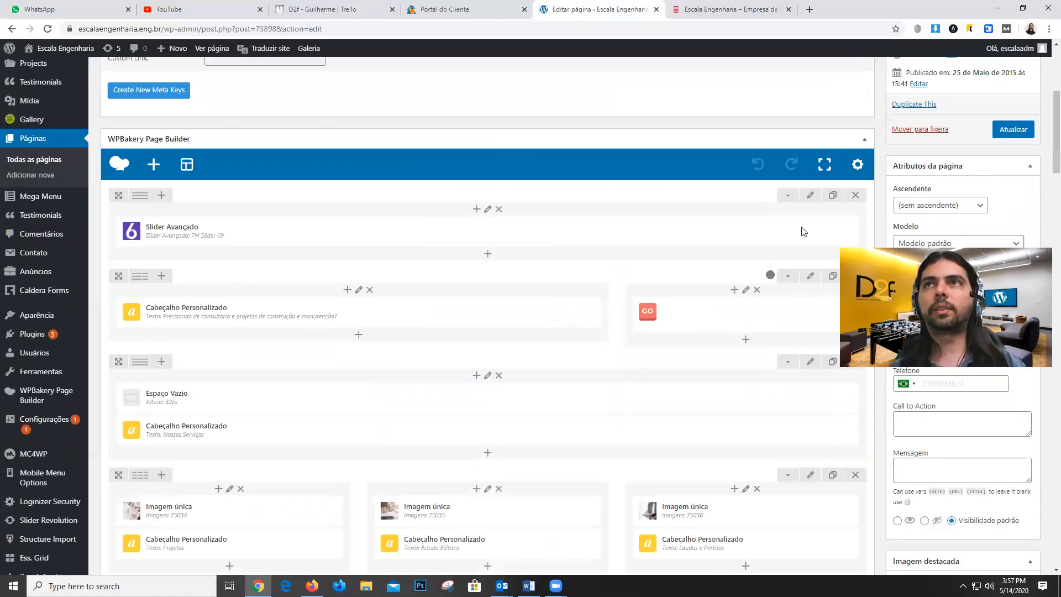
# - Review the general row settings of the Slider Avançado row, and close them without saving
pyautogui.click(810, 196)
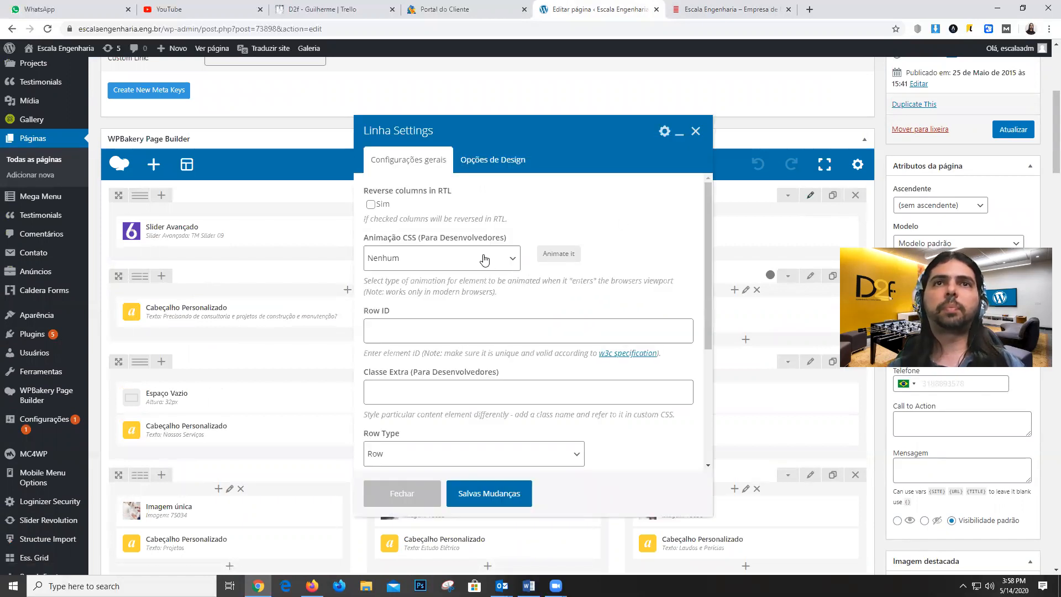
pyautogui.scroll(-2, 481, 273)
pyautogui.scroll(-2, 481, 274)
pyautogui.click(696, 131)
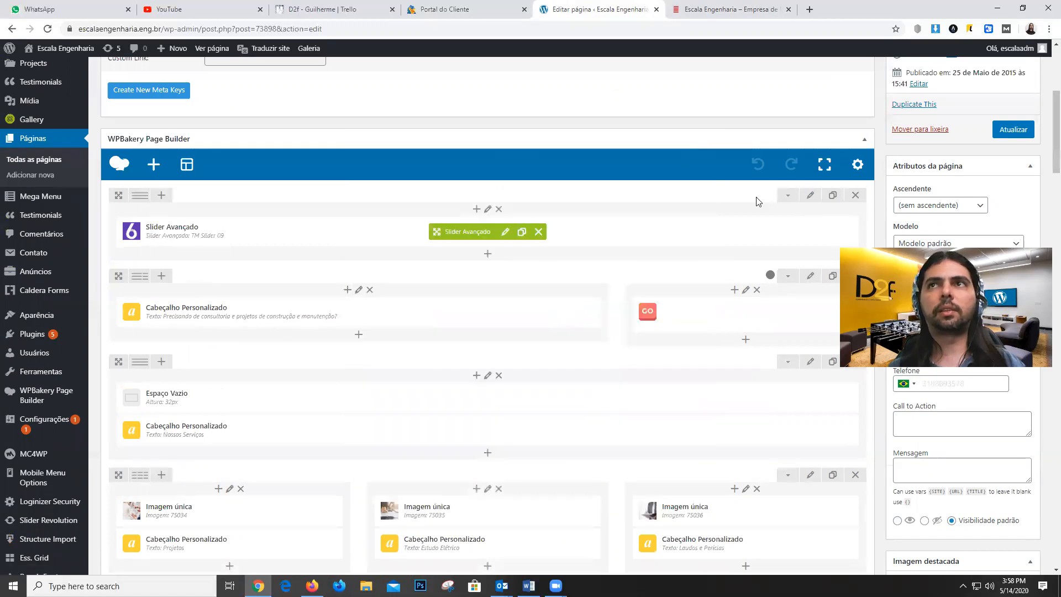
# - Open the "Nossos Serviços" heading row's settings and examine its general settings, design options and CSS box padding values
pyautogui.click(810, 361)
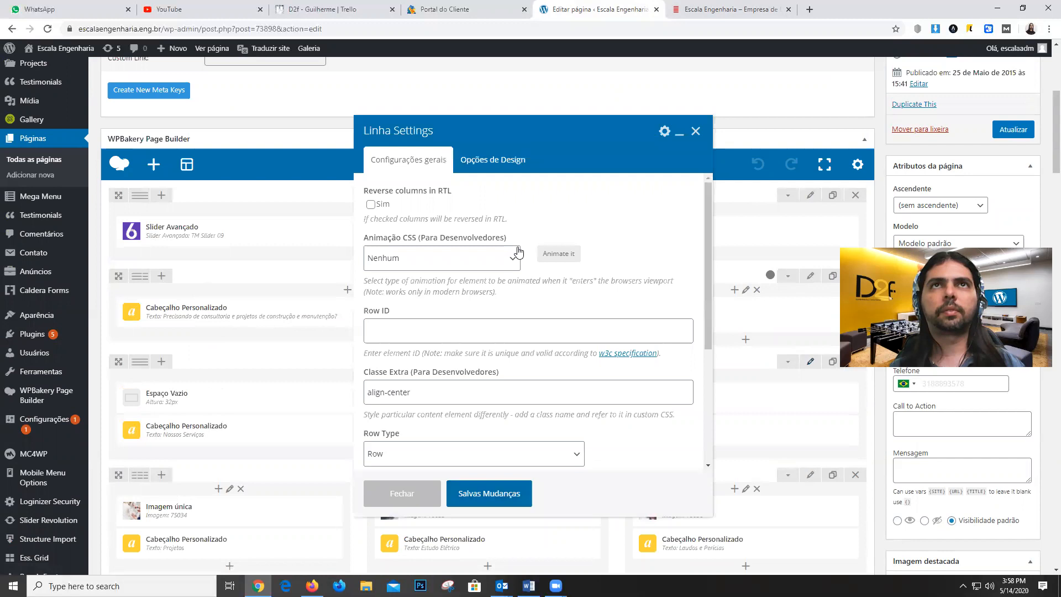
pyautogui.scroll(-3, 467, 273)
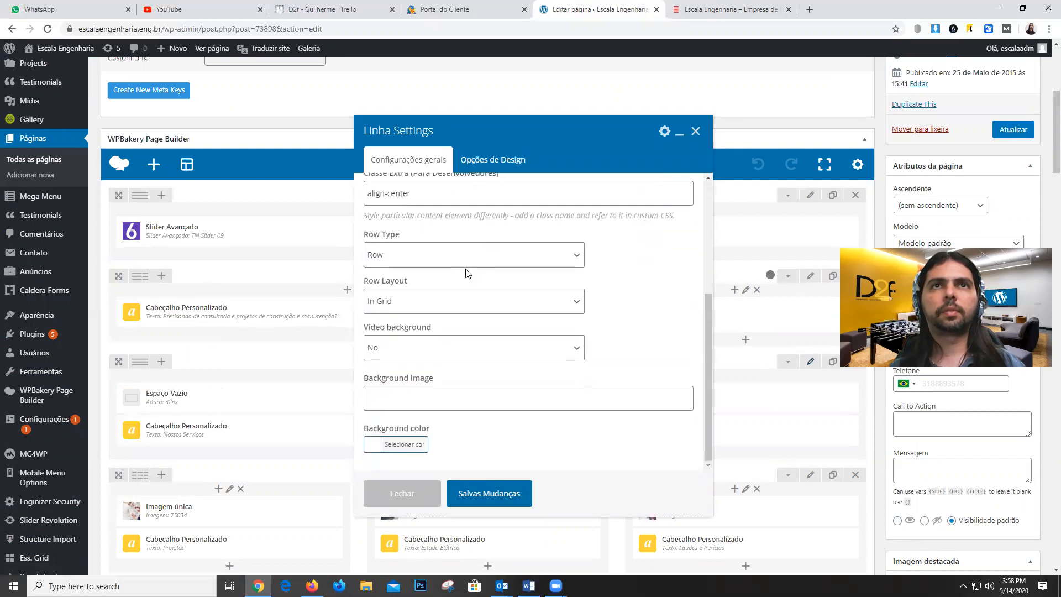
pyautogui.click(492, 160)
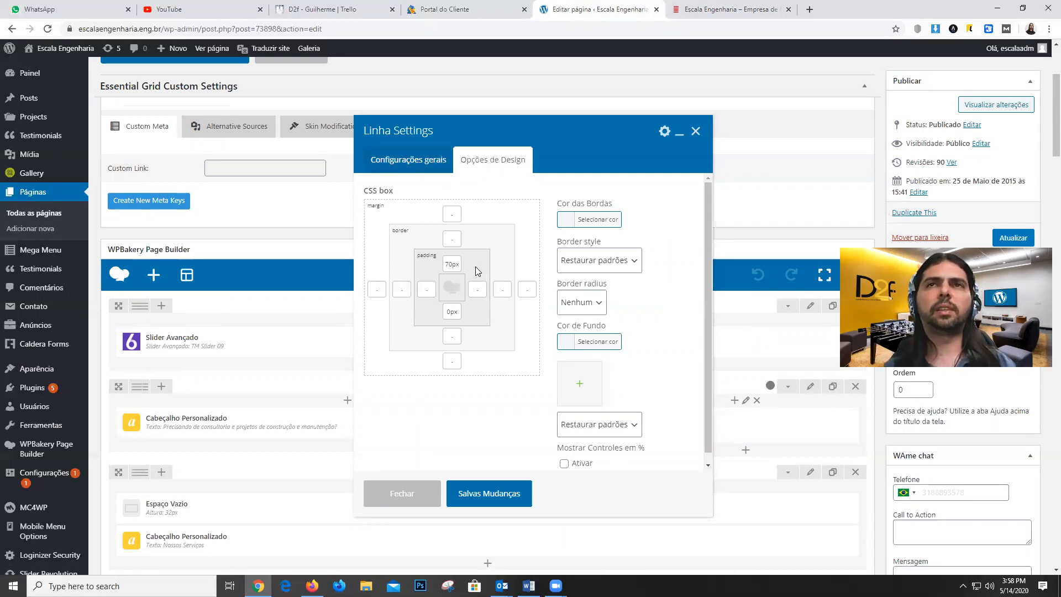
pyautogui.scroll(-1, 575, 342)
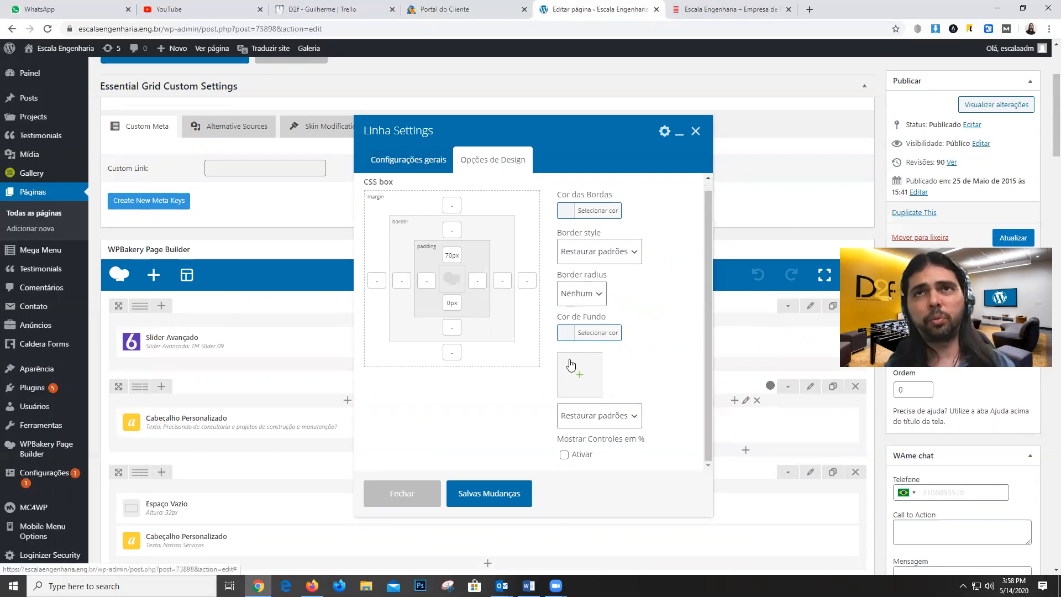
pyautogui.click(453, 254)
pyautogui.click(455, 309)
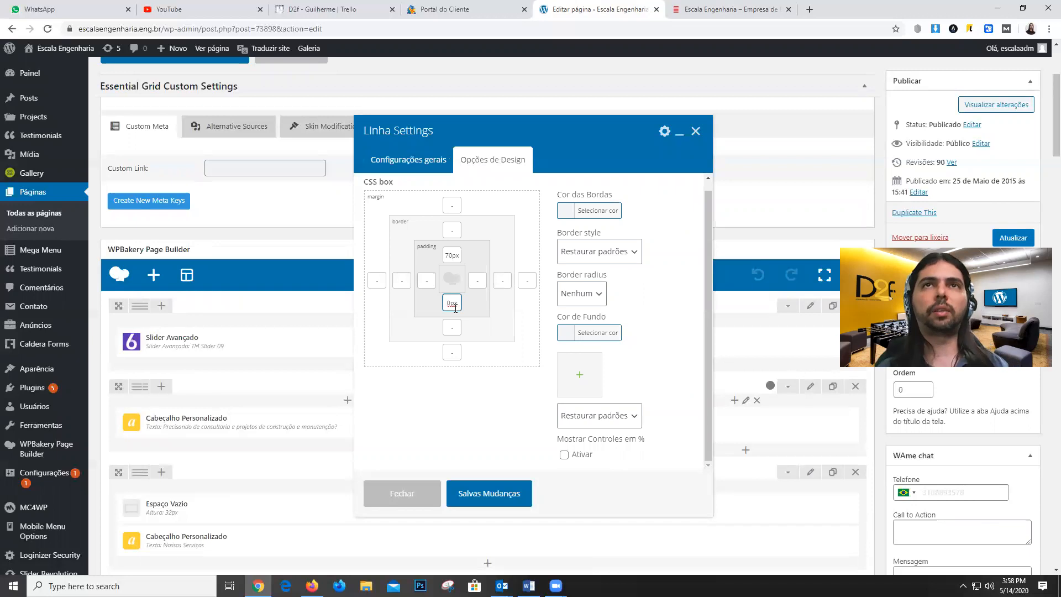
pyautogui.click(455, 255)
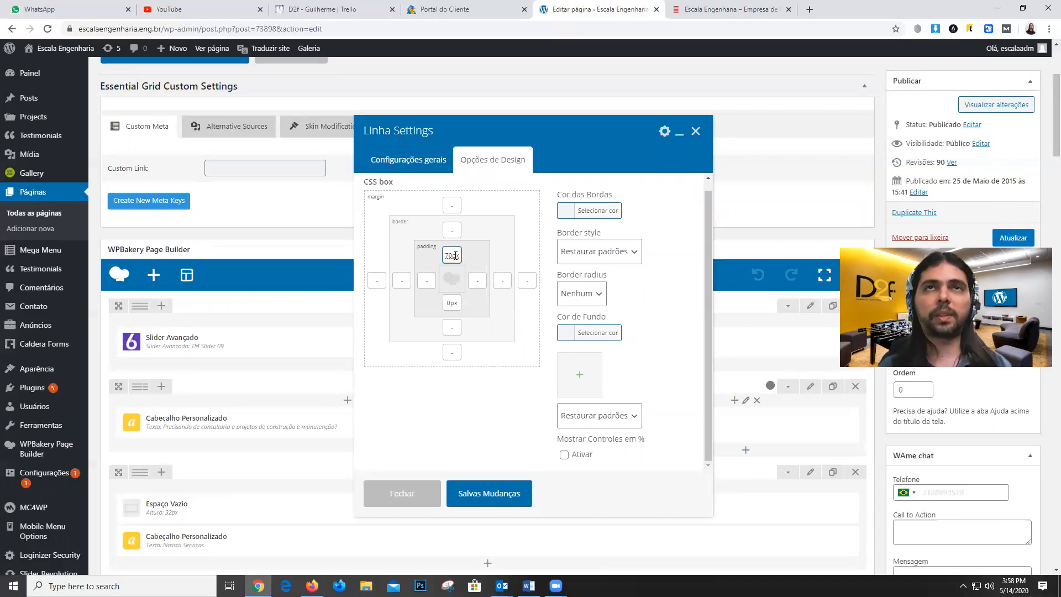
pyautogui.click(453, 304)
pyautogui.click(425, 283)
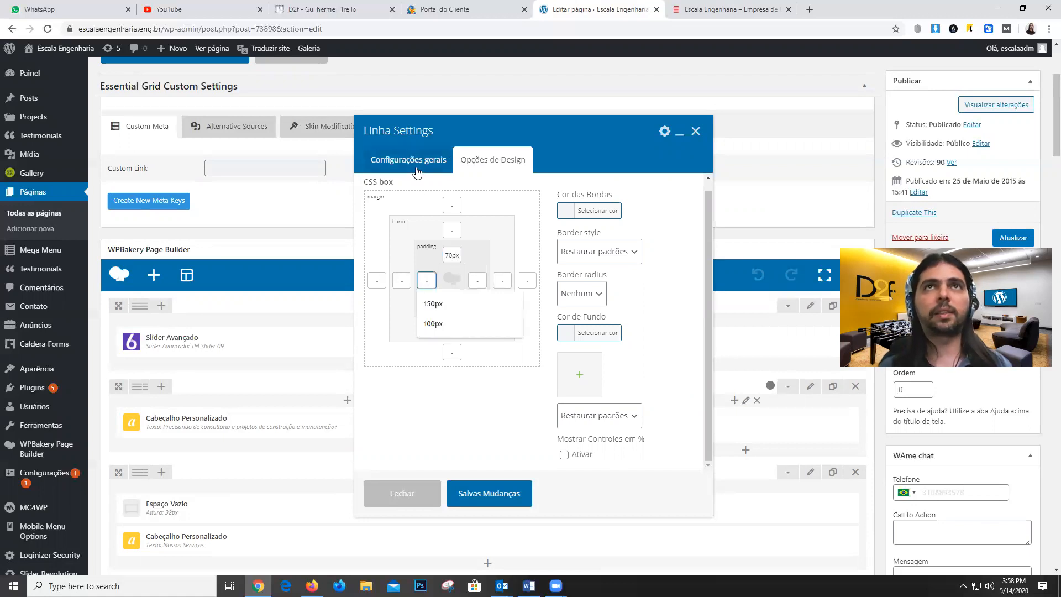
# - Review the heading row's general settings, including its CSS animation choices and background options, and close them without saving
pyautogui.click(416, 165)
pyautogui.scroll(-5, 472, 306)
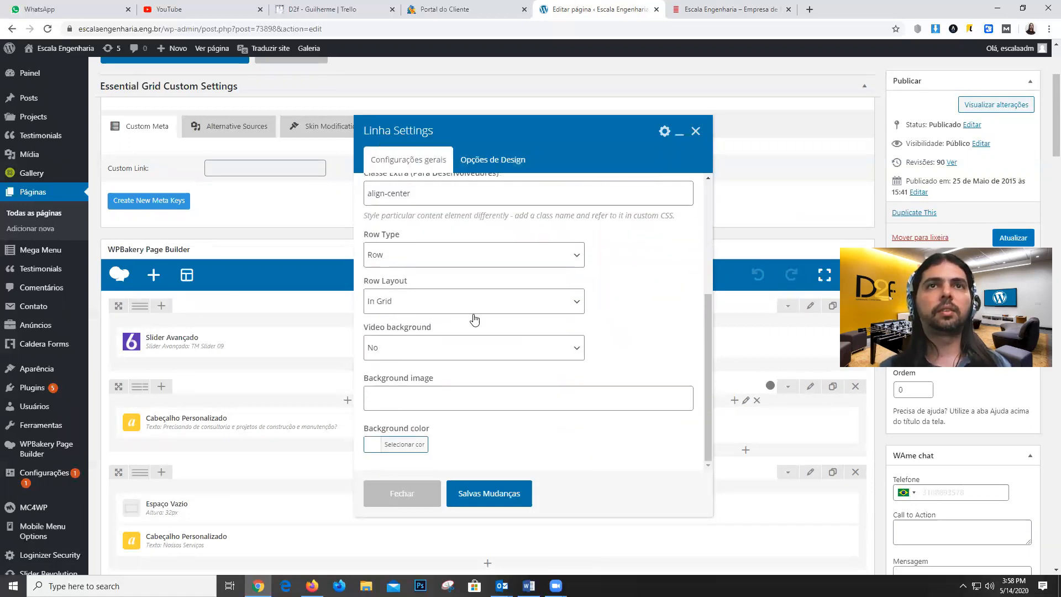
pyautogui.scroll(4, 473, 301)
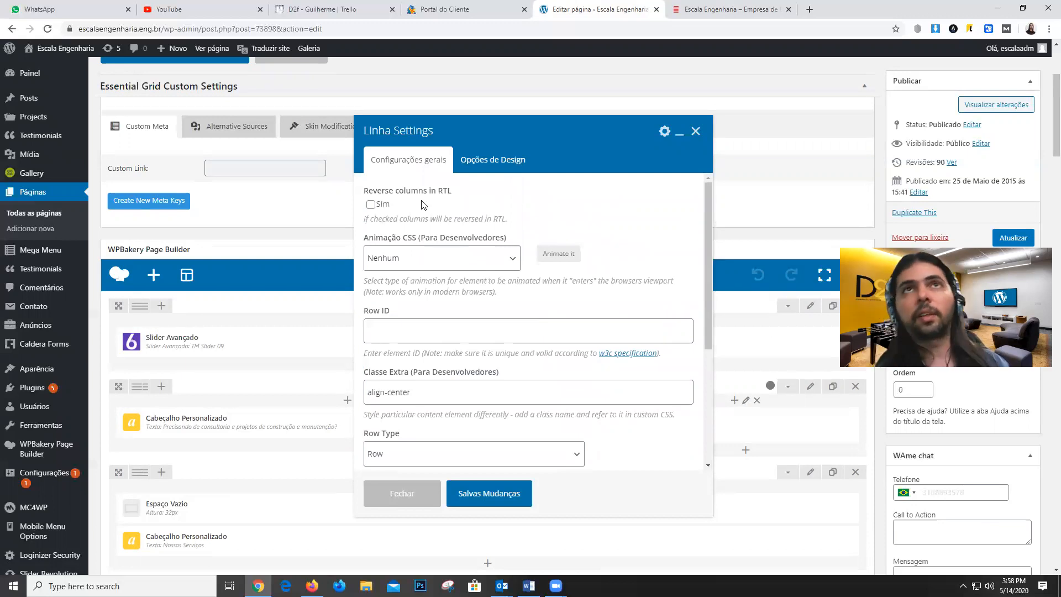
pyautogui.scroll(-1, 478, 324)
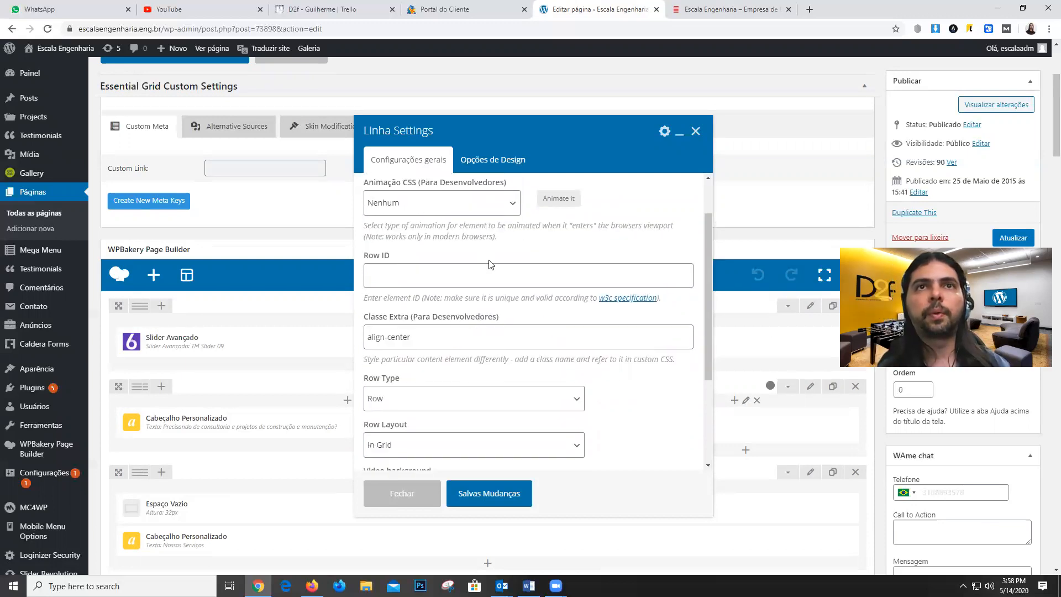
pyautogui.scroll(1, 490, 265)
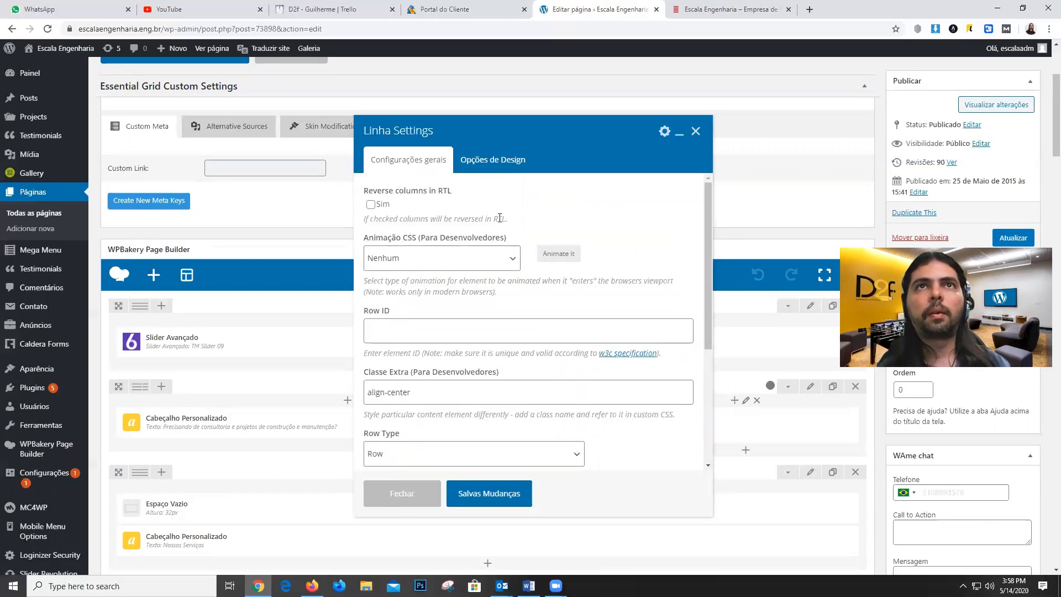
pyautogui.click(442, 261)
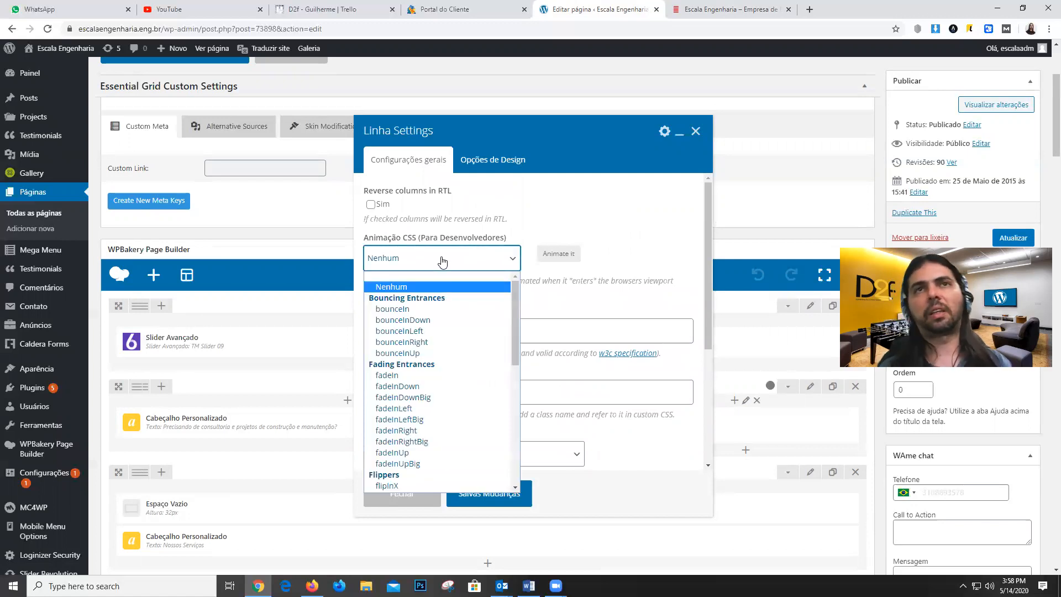
pyautogui.click(442, 261)
pyautogui.scroll(-2, 631, 330)
pyautogui.scroll(-2, 587, 293)
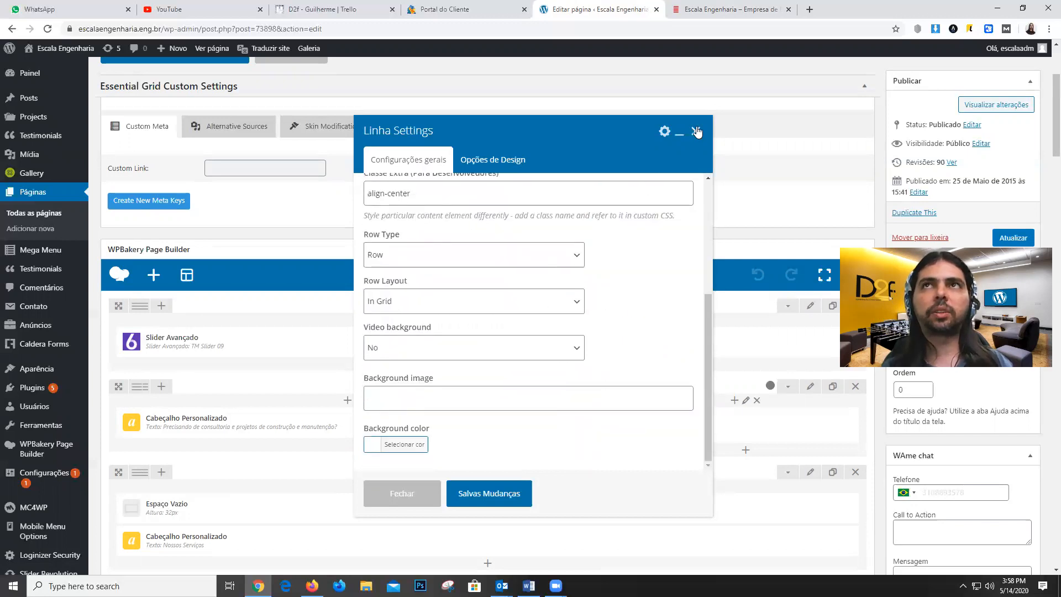
pyautogui.click(696, 132)
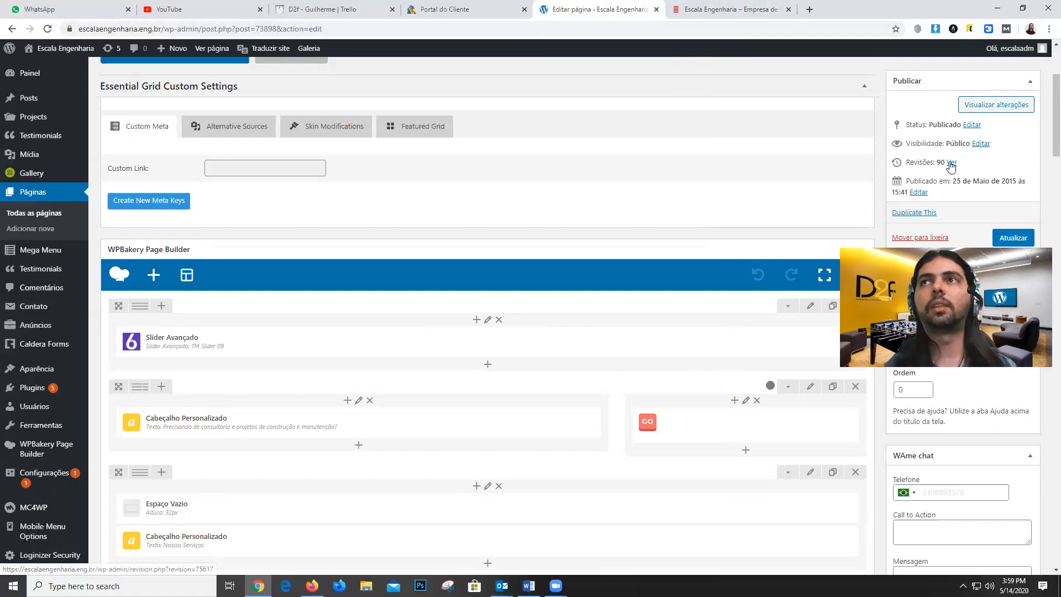
# - Switch the Home page to Classic Mode and examine its row and column shortcodes down to the "Prazos" block
pyautogui.scroll(3, 557, 282)
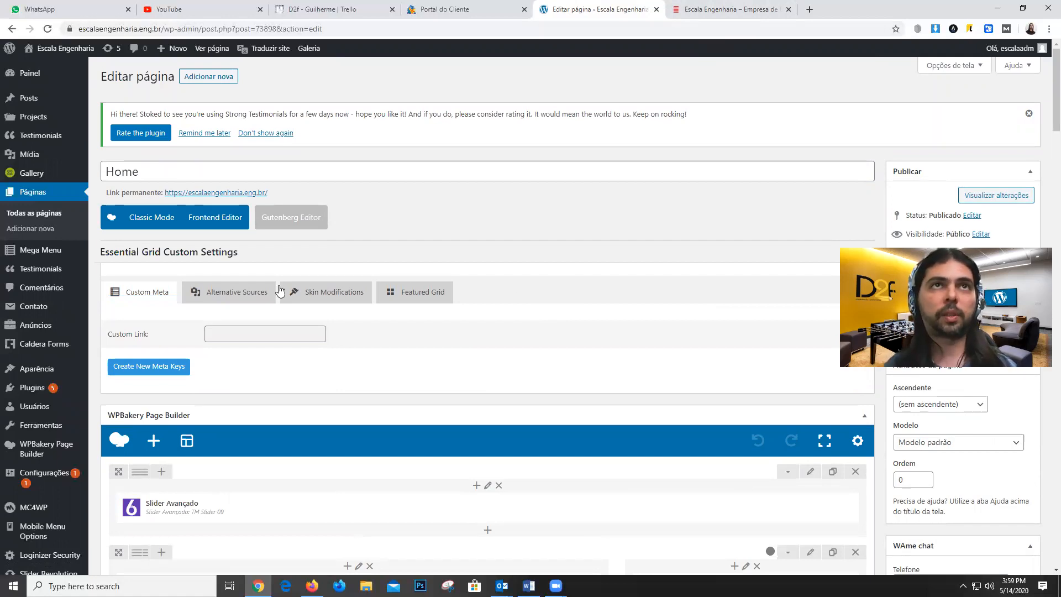
pyautogui.click(161, 216)
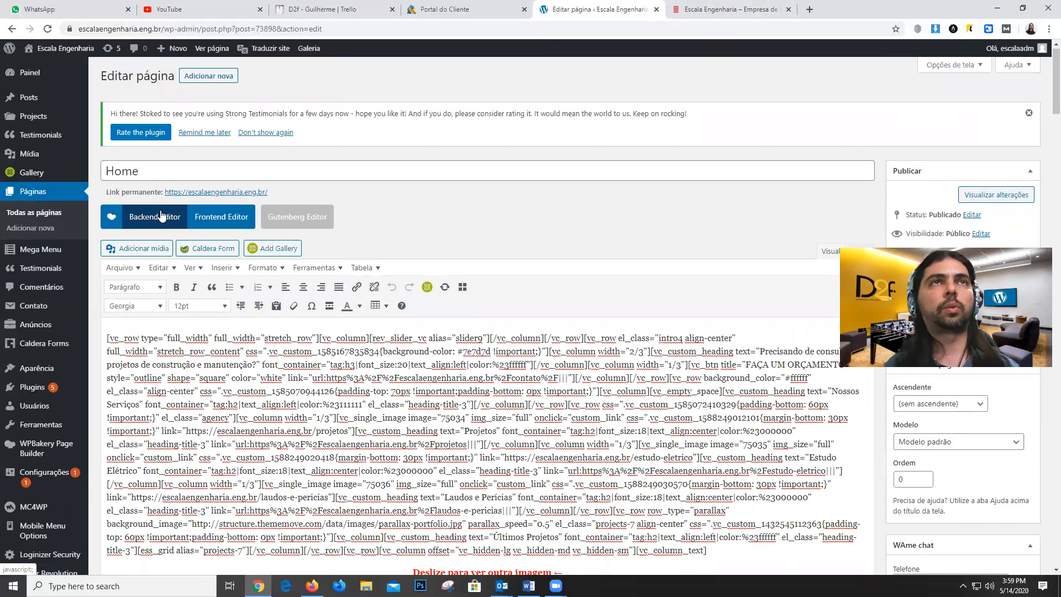
pyautogui.scroll(-6, 521, 289)
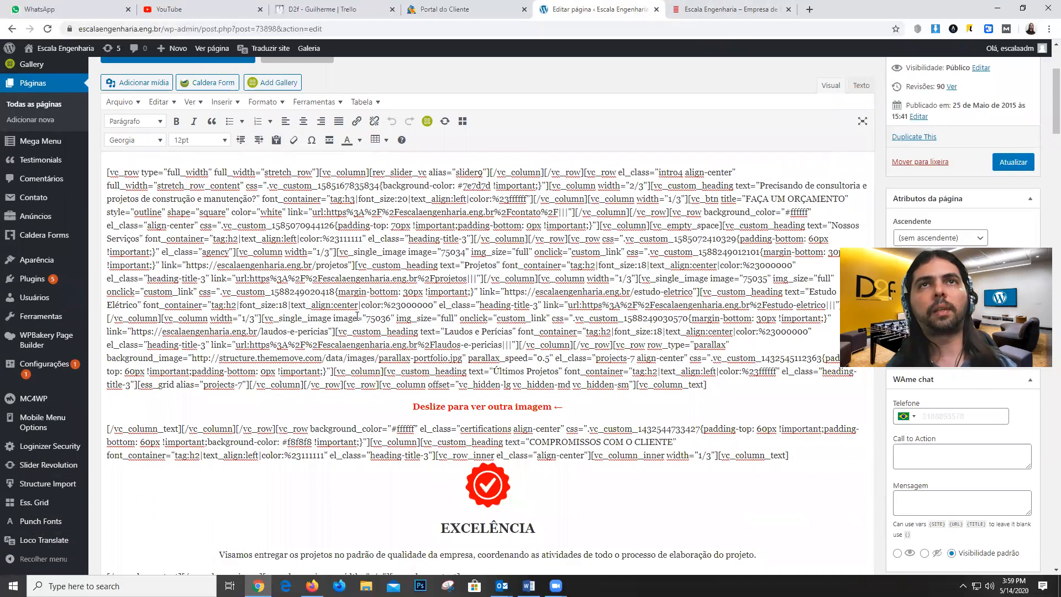
pyautogui.scroll(-5, 522, 289)
pyautogui.scroll(8, 433, 357)
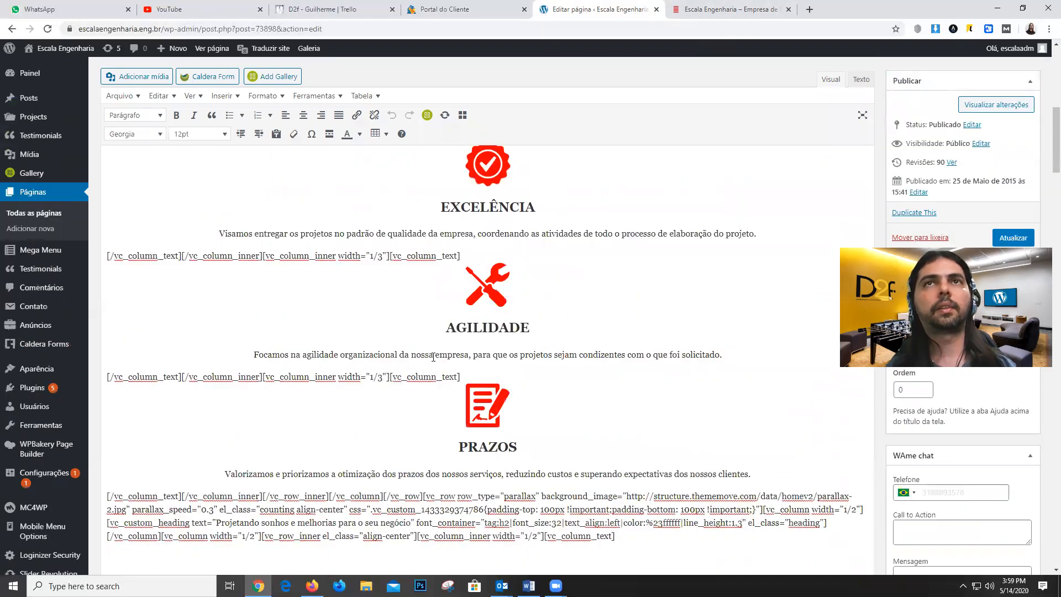
pyautogui.scroll(4, 269, 358)
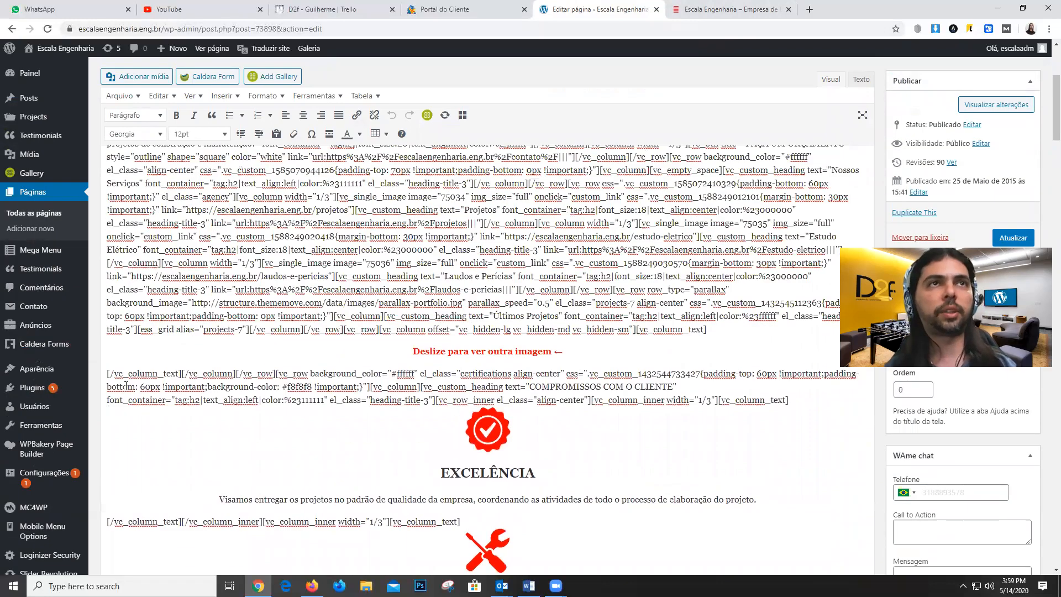
pyautogui.moveTo(110, 373); pyautogui.dragTo(250, 373)
pyautogui.click(338, 381)
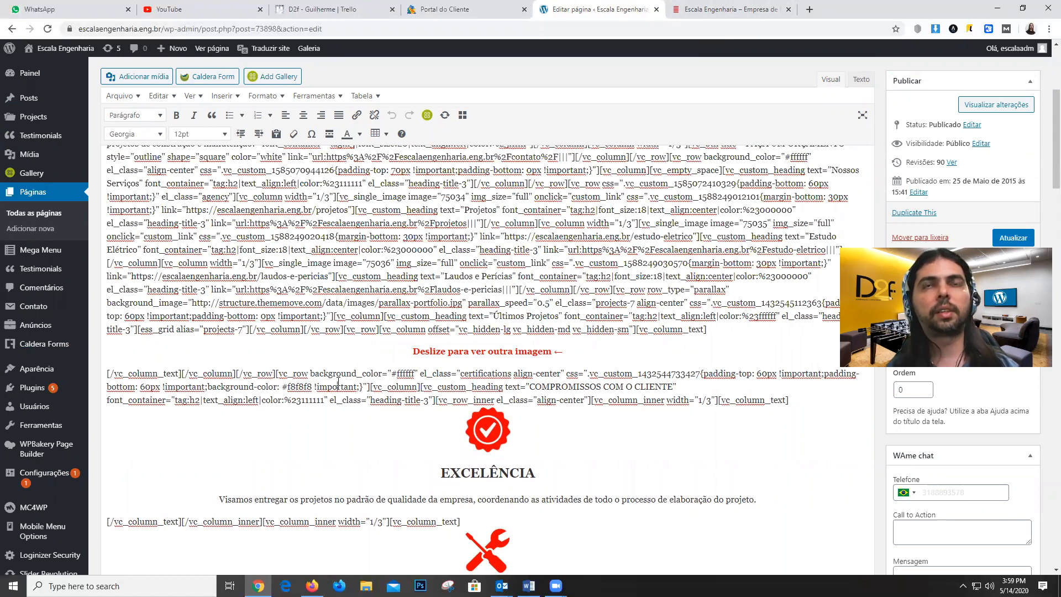
# - Review the shortcodes from the start of the content, and show them in the Texto view to examine the code
pyautogui.scroll(4, 338, 381)
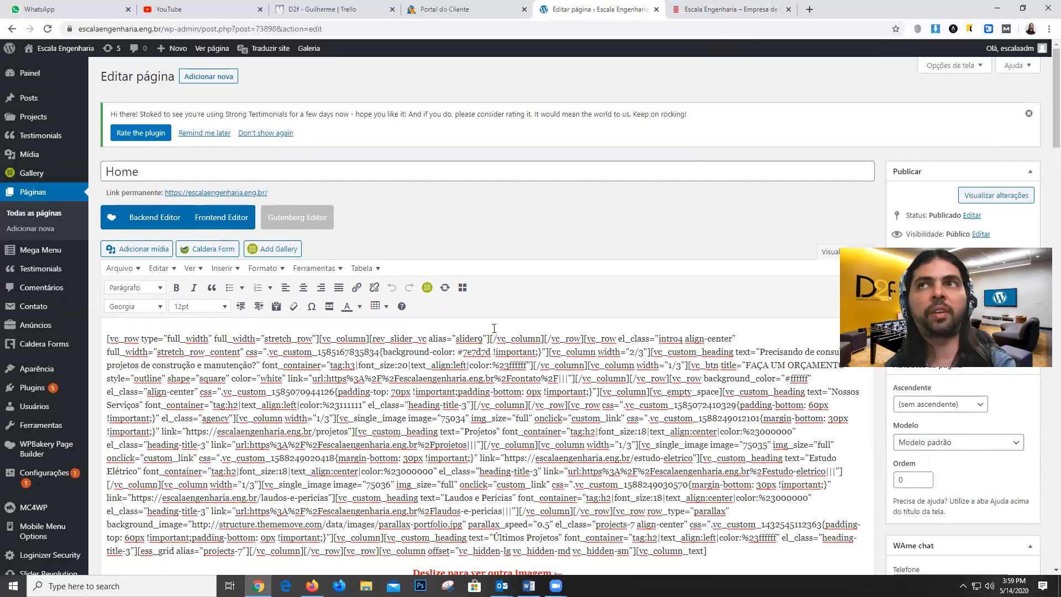
pyautogui.scroll(-2, 442, 309)
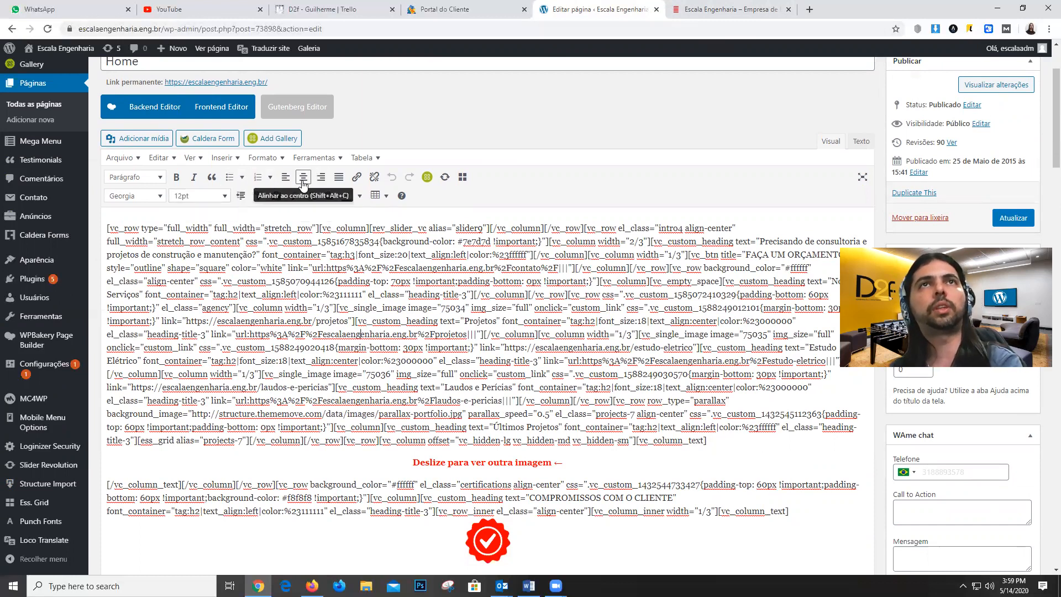
pyautogui.scroll(2, 515, 320)
pyautogui.scroll(-3, 569, 266)
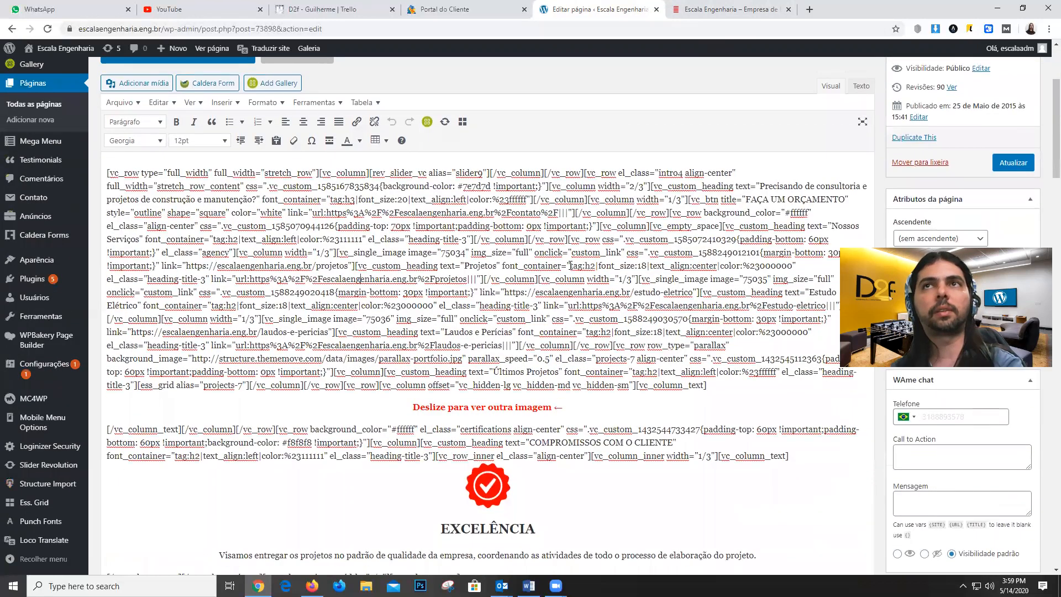
pyautogui.scroll(2, 635, 232)
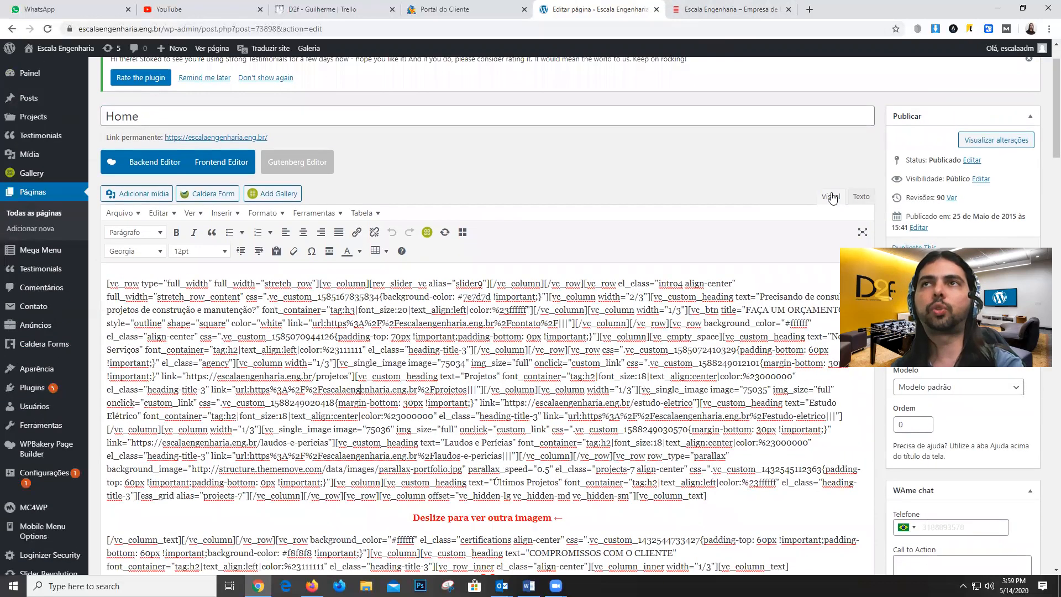
pyautogui.click(862, 198)
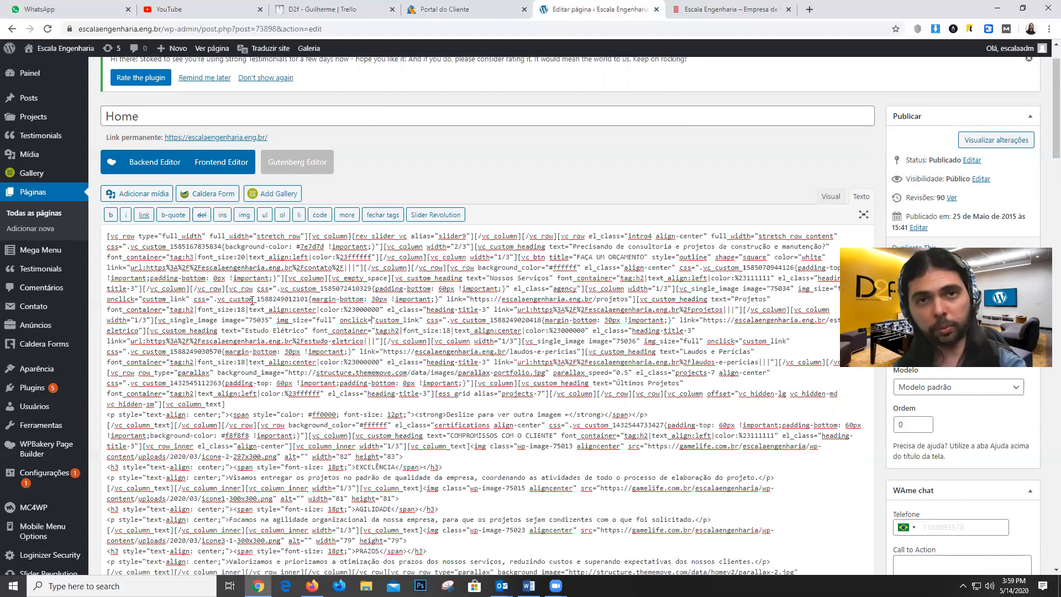
pyautogui.tripleClick(211, 311)
pyautogui.click(166, 278)
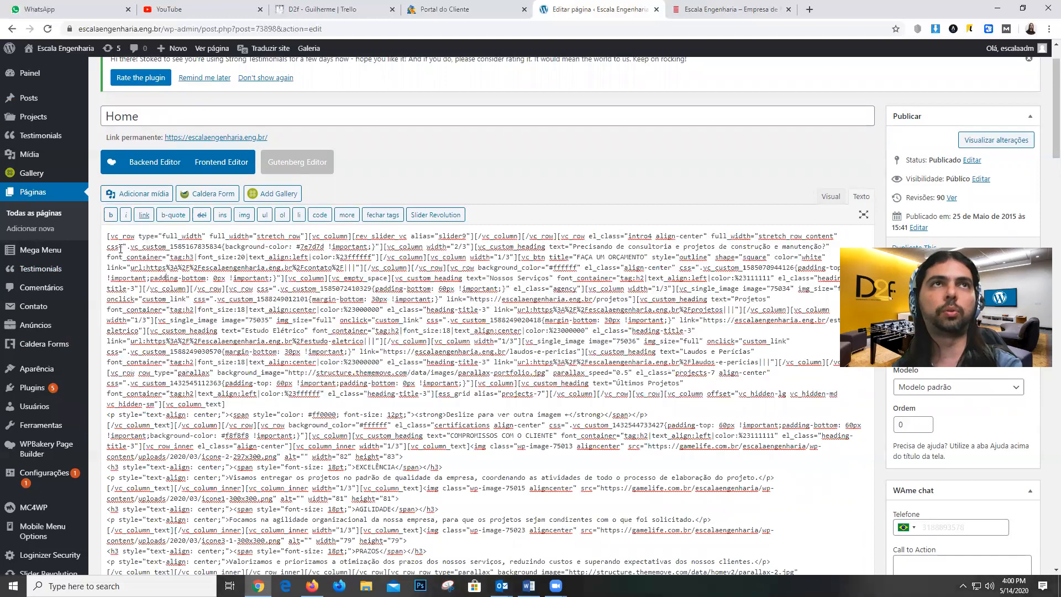
# - Select the page's entire code, bring up its copy option, and dismiss it without copying
pyautogui.moveTo(106, 236); pyautogui.dragTo(488, 435)
pyautogui.click(408, 381)
pyautogui.hotkey('ctrl', 'a')
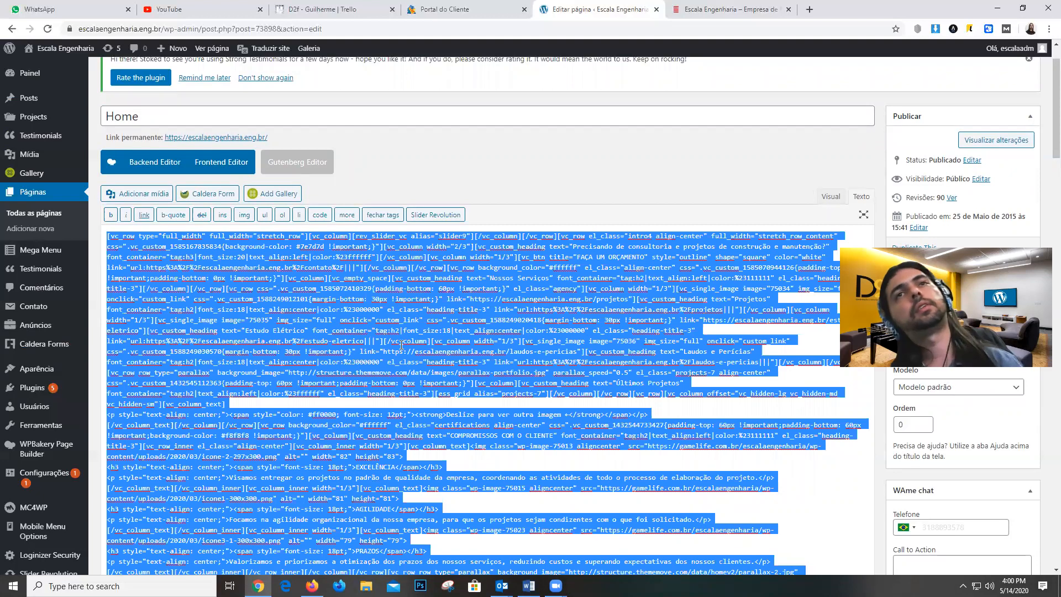
pyautogui.rightClick(390, 320)
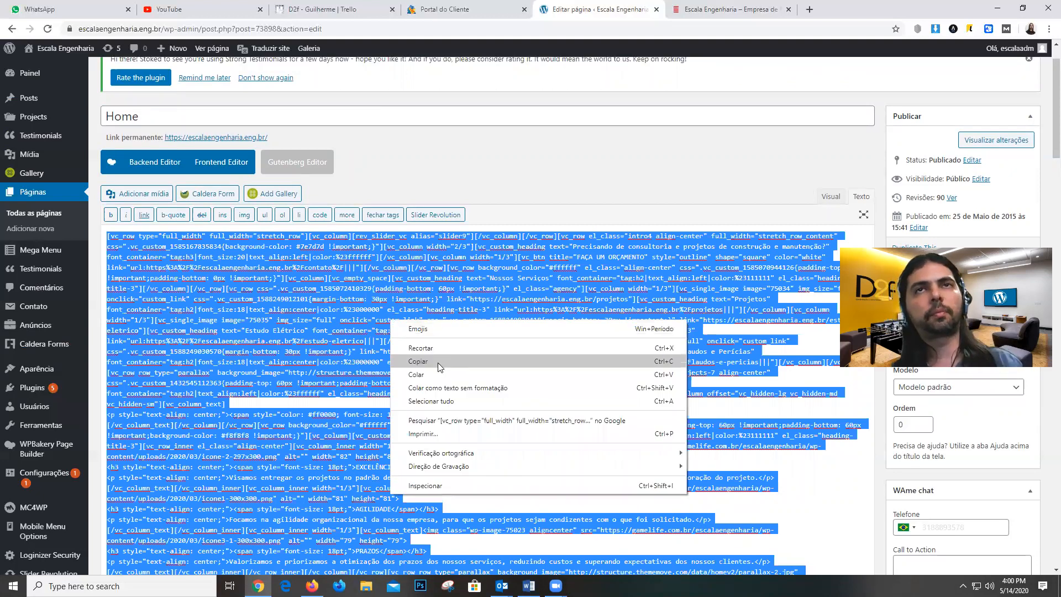
pyautogui.click(444, 297)
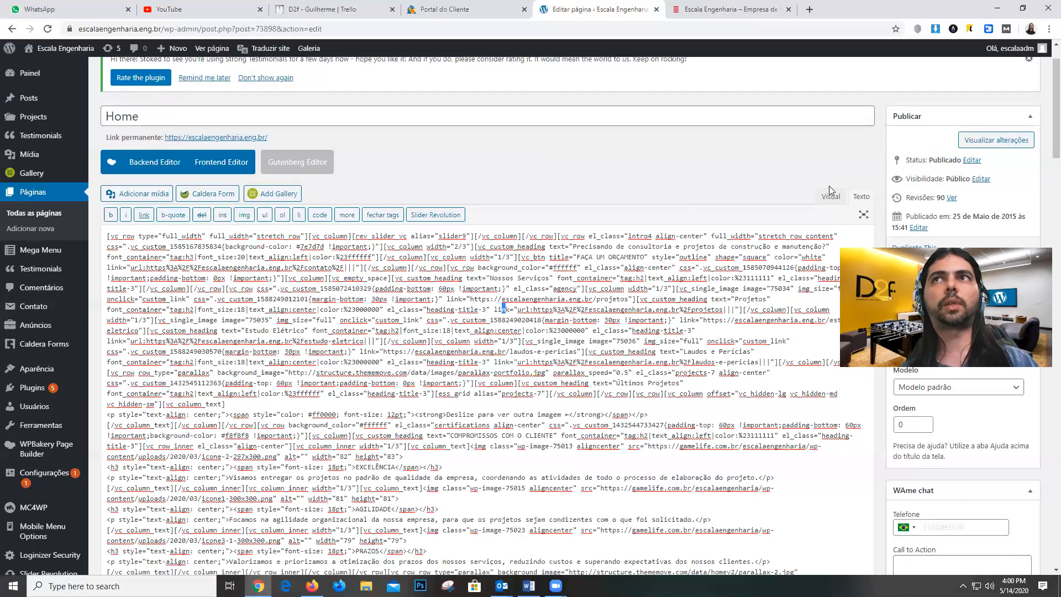
# - Return the page to the Backend Editor and open it in the Frontend Editor
pyautogui.click(163, 169)
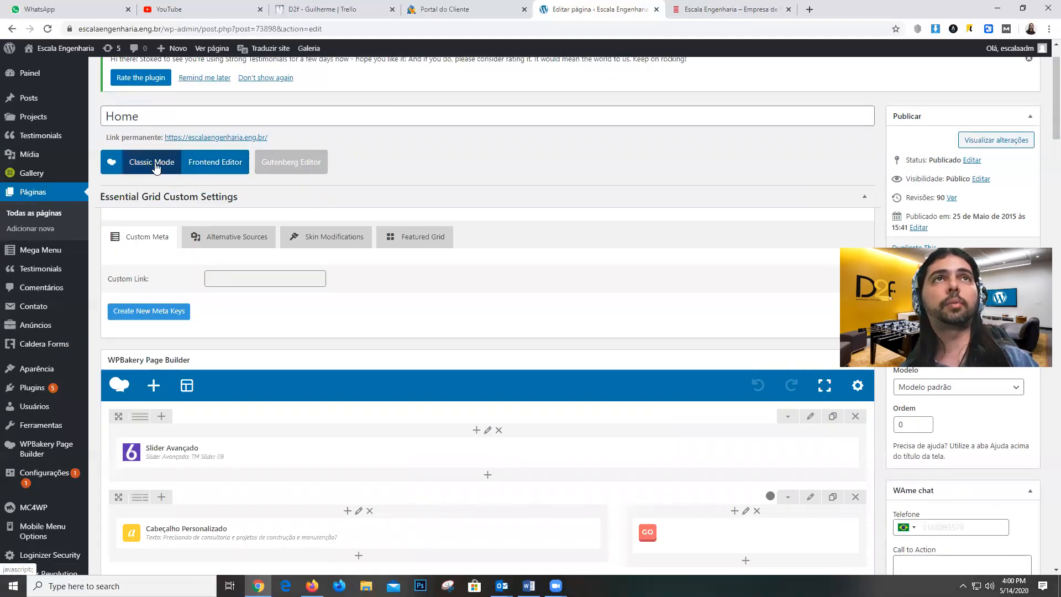
pyautogui.click(214, 168)
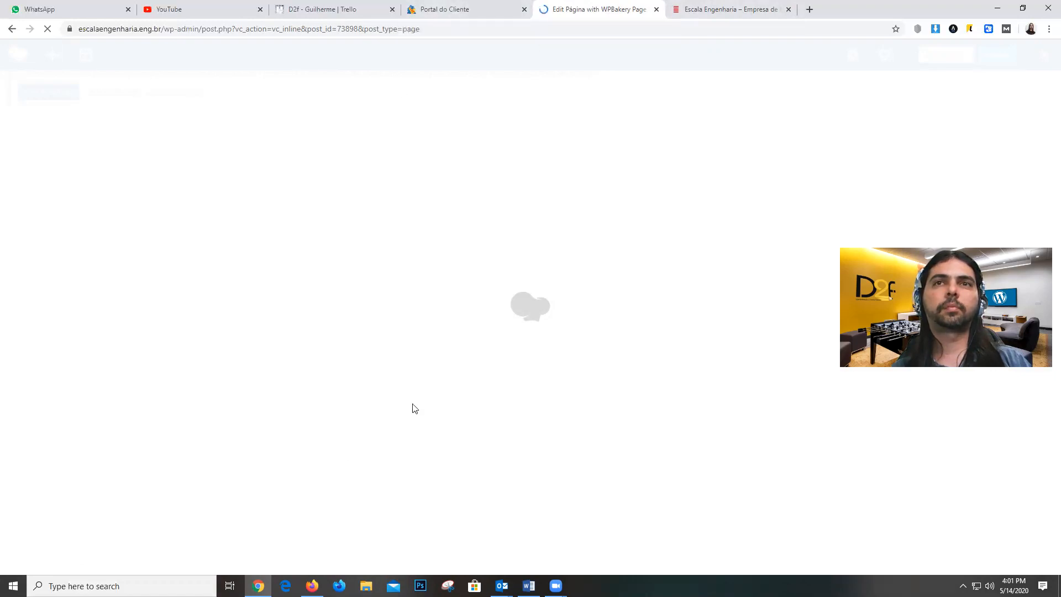
# - Look over the published home page's sections down to the BLOG section, and return to the loading Frontend Editor
pyautogui.click(728, 5)
pyautogui.scroll(10, 448, 358)
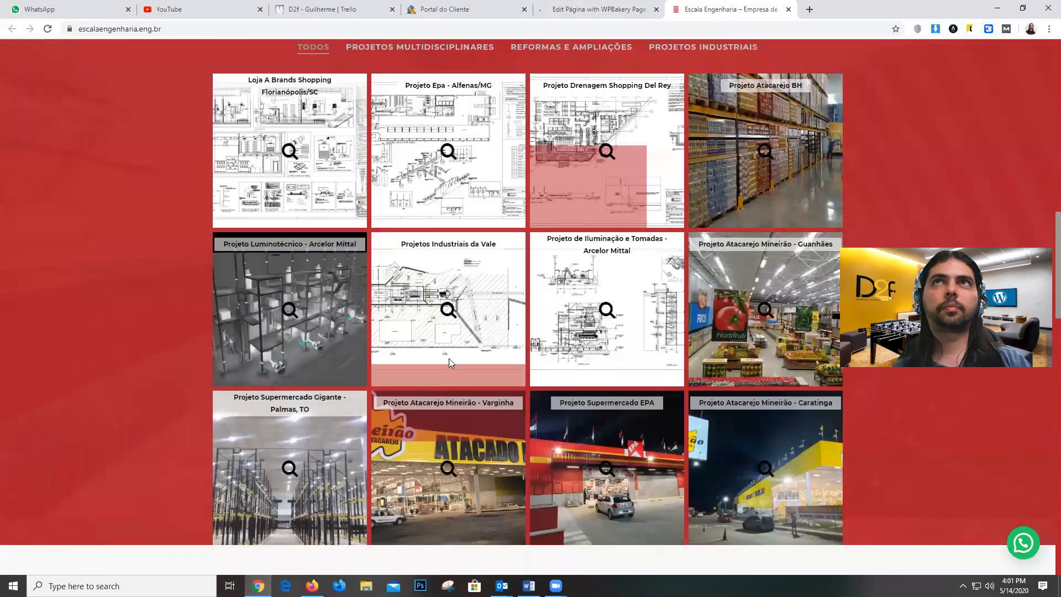
pyautogui.scroll(-20, 596, 224)
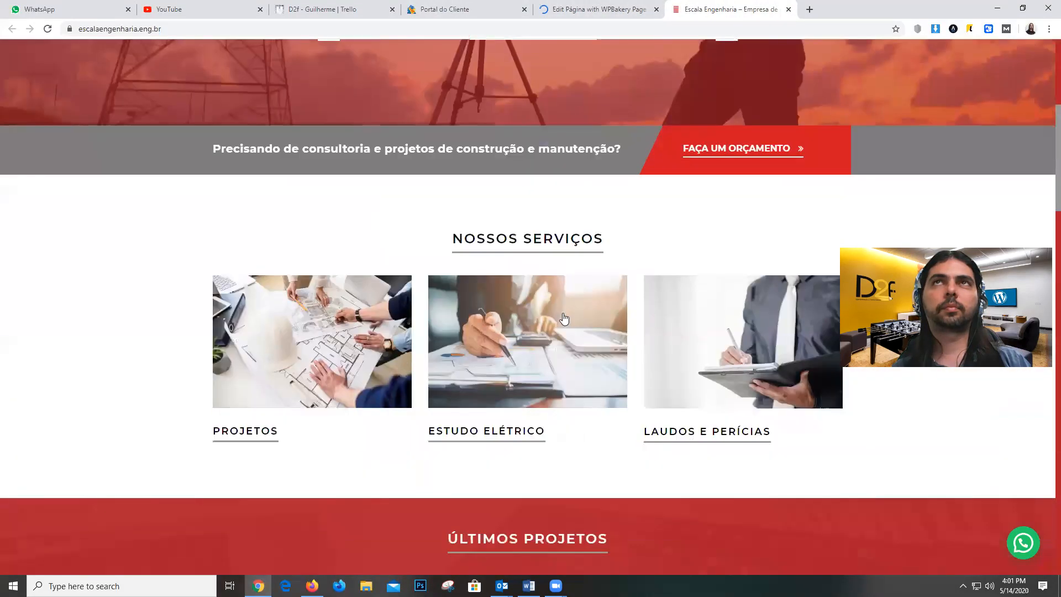
pyautogui.scroll(-6, 563, 314)
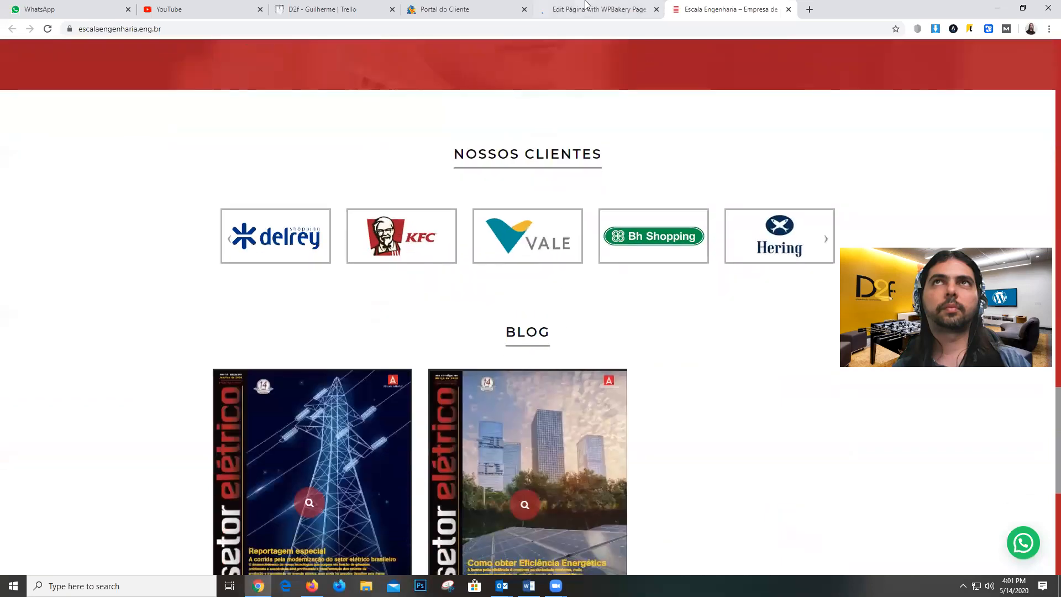
pyautogui.click(586, 7)
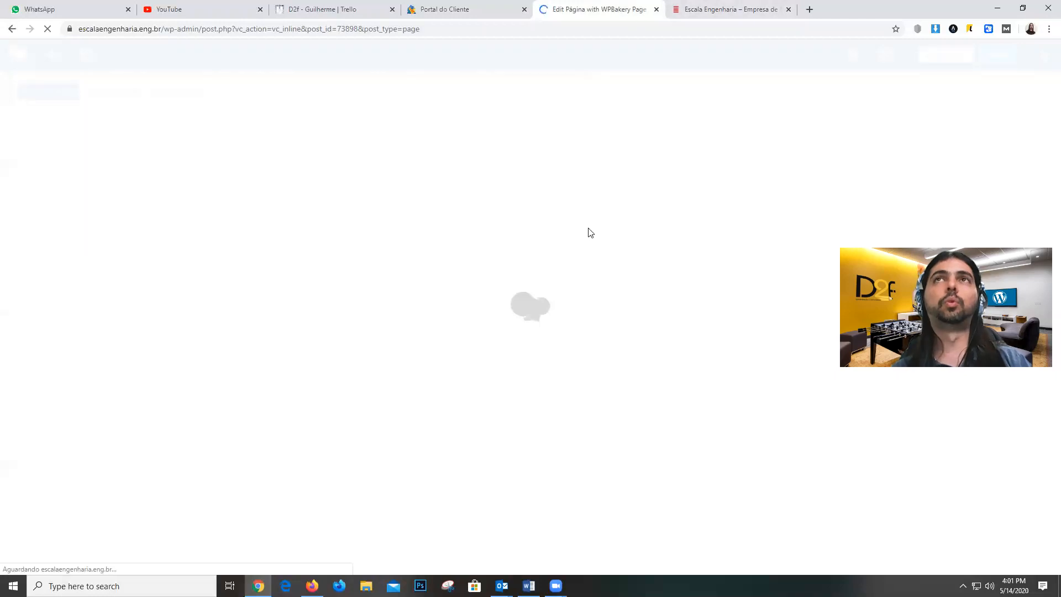
# - Examine the published home page from the footer back up to "Nossos Serviços", including the "Compromissos com o Cliente" texts
pyautogui.click(761, 6)
pyautogui.scroll(-7, 604, 473)
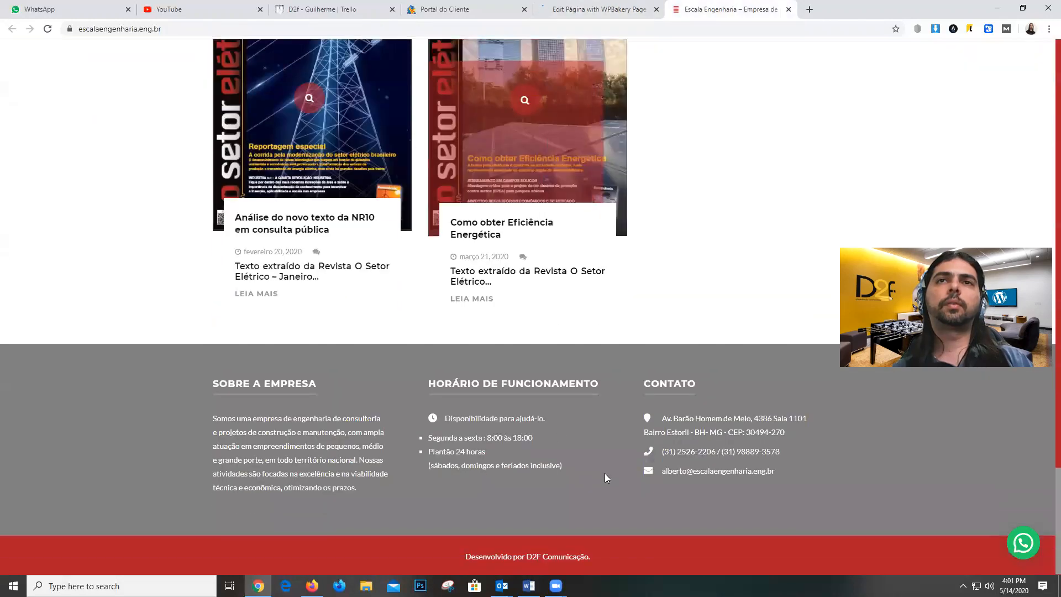
pyautogui.scroll(10, 623, 507)
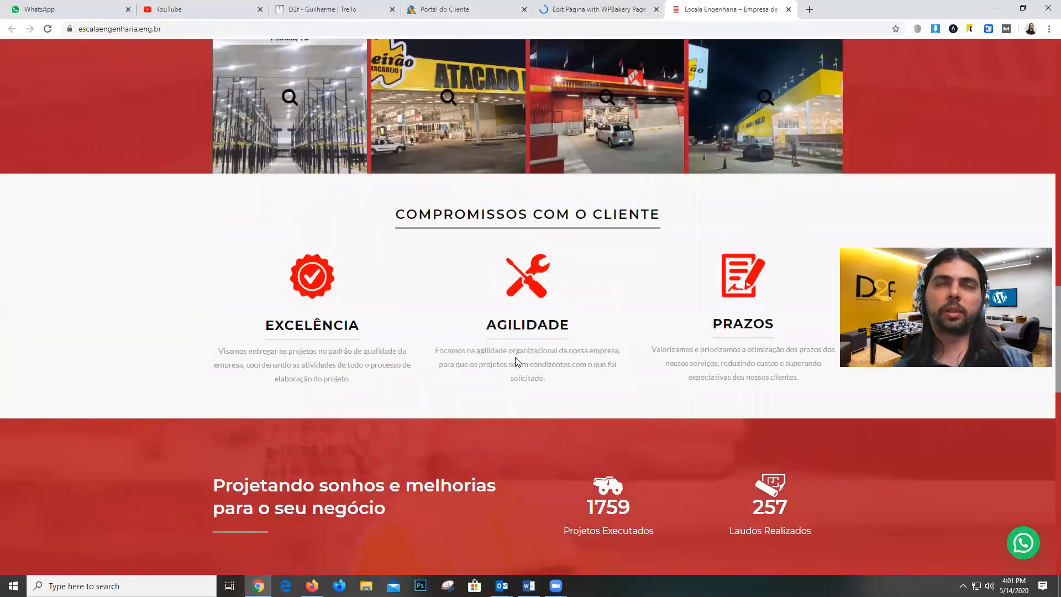
pyautogui.scroll(3, 421, 325)
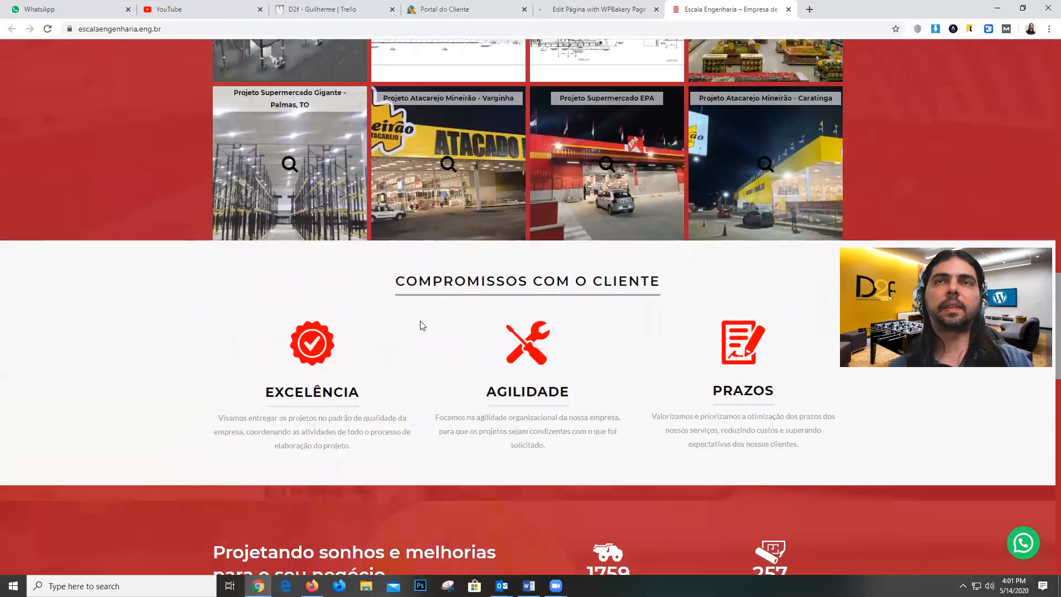
pyautogui.scroll(-3, 406, 379)
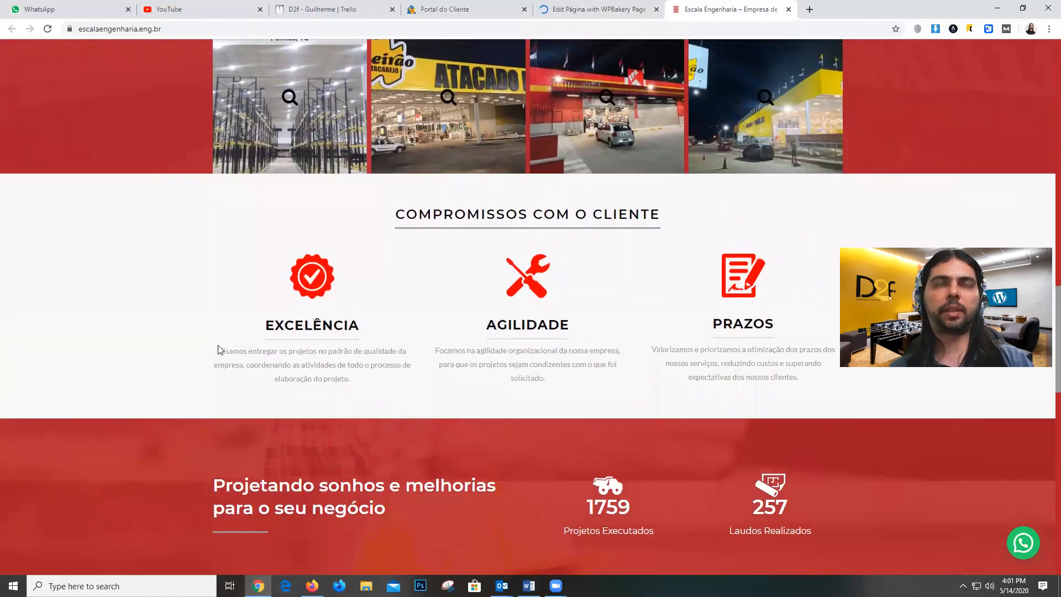
pyautogui.moveTo(221, 348); pyautogui.dragTo(350, 386)
pyautogui.scroll(10, 618, 303)
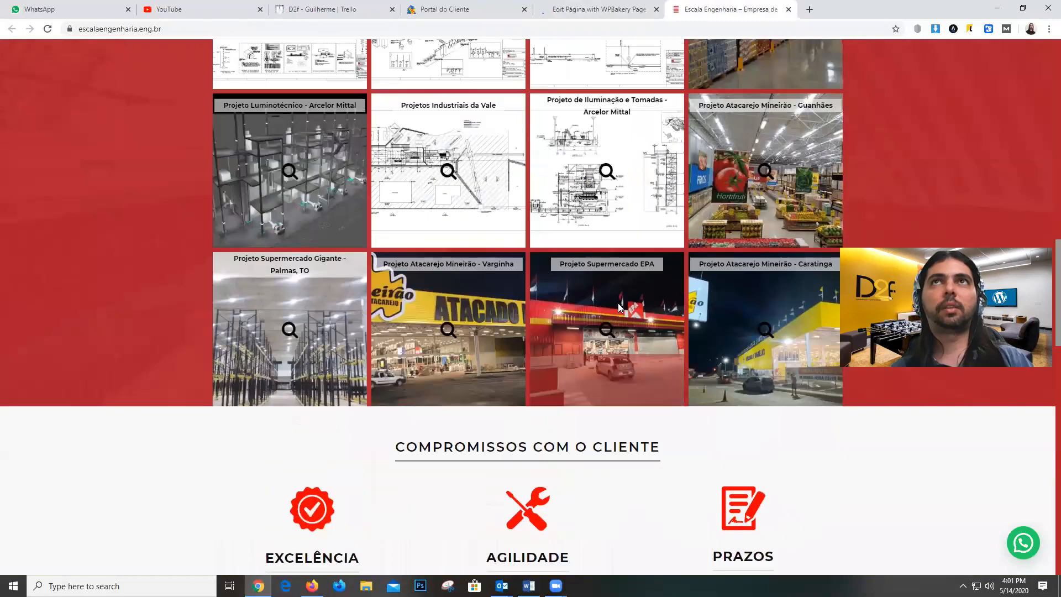
pyautogui.scroll(3, 618, 303)
pyautogui.scroll(-6, 370, 442)
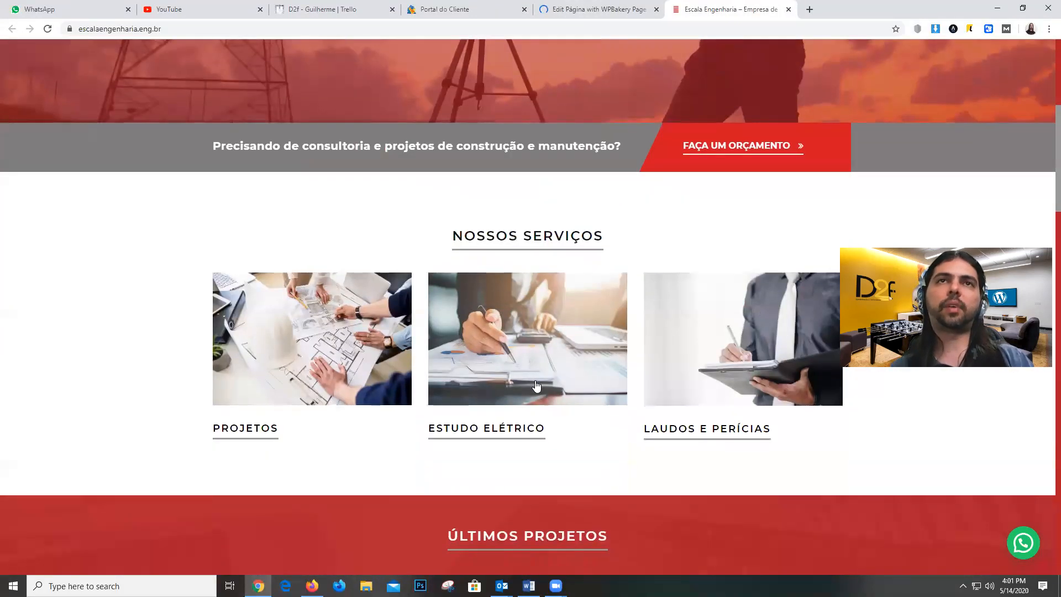
pyautogui.scroll(6, 371, 442)
pyautogui.scroll(-4, 370, 442)
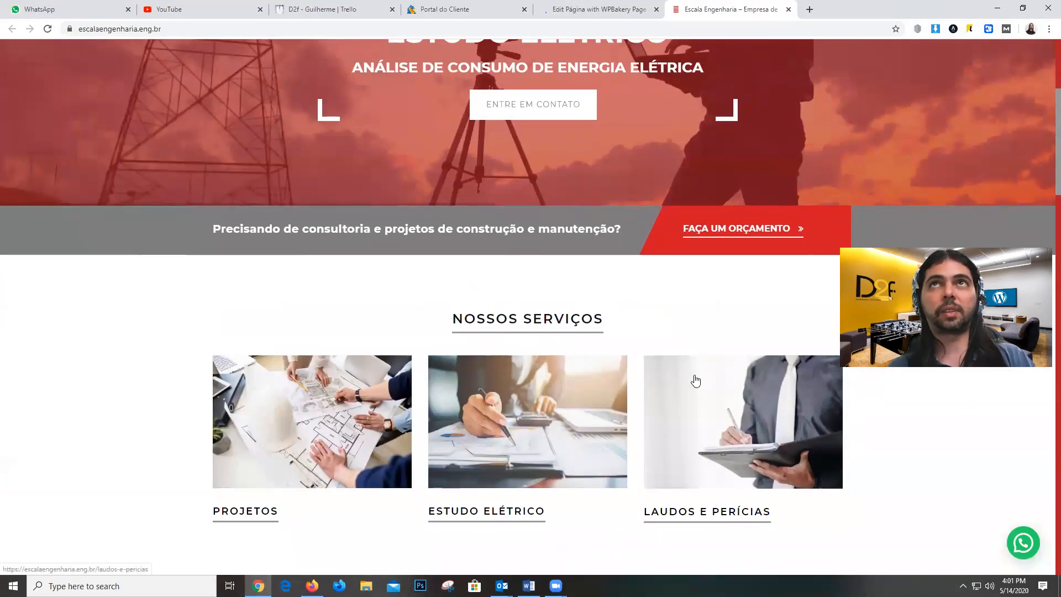
# - Open the published site's Sobre page and highlight the paragraph under "História da Empresa"
pyautogui.scroll(2, 475, 387)
pyautogui.scroll(3, 475, 387)
pyautogui.click(448, 92)
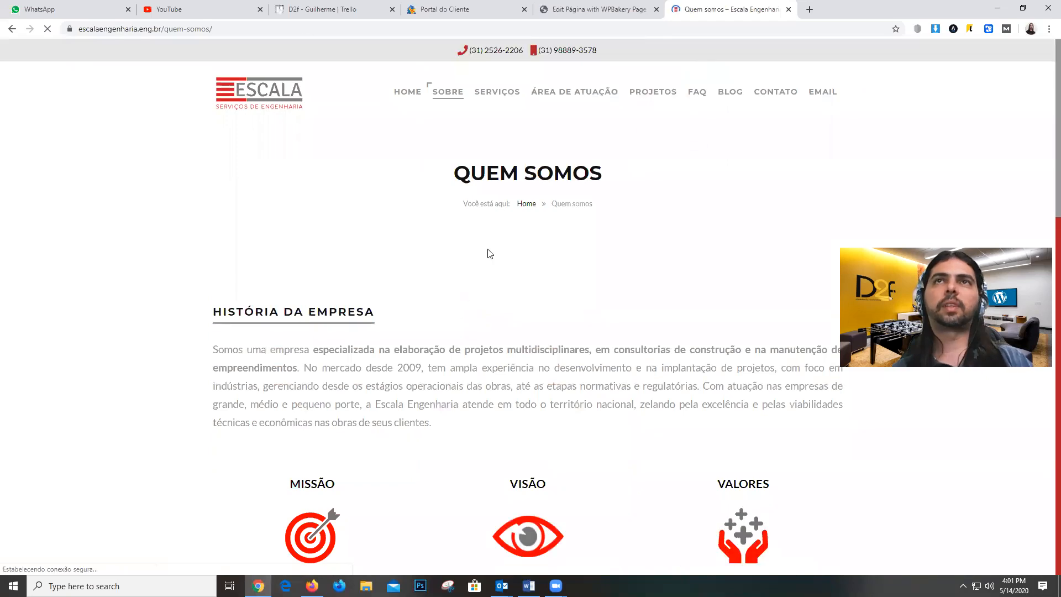
pyautogui.scroll(-3, 218, 210)
pyautogui.moveTo(217, 210); pyautogui.dragTo(433, 282)
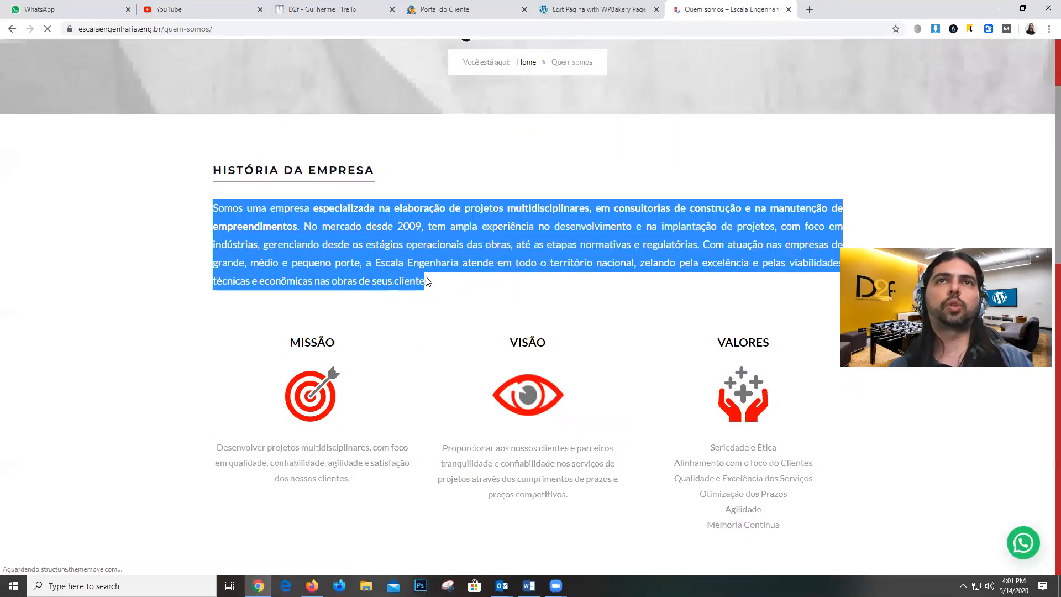
# - Look through the rest of the Quem Somos page, including the partner's background text and the "Áreas em que atuamos" list
pyautogui.scroll(-13, 475, 343)
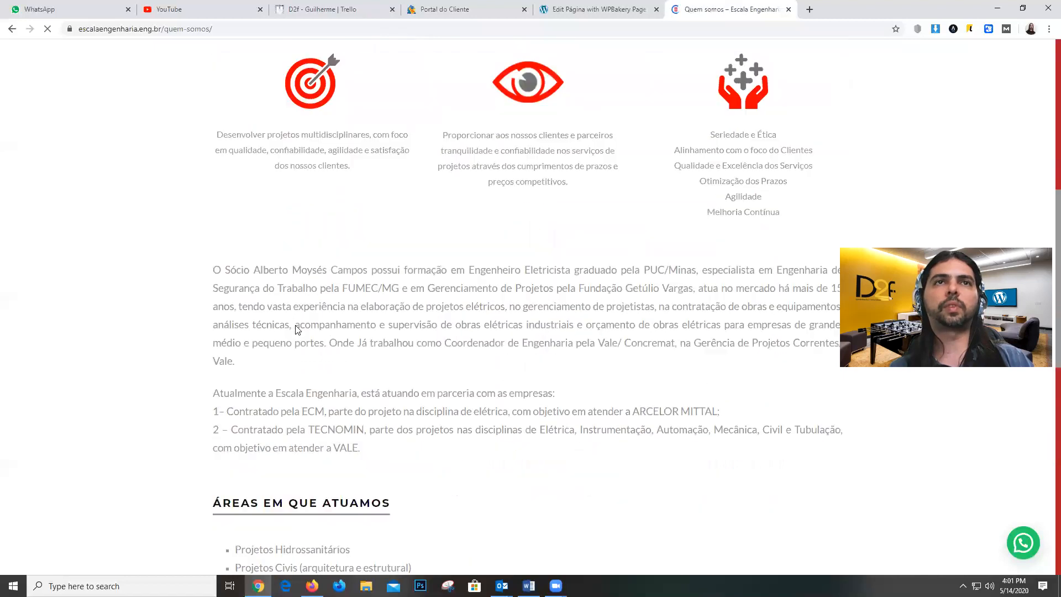
pyautogui.scroll(4, 367, 310)
pyautogui.scroll(-4, 243, 232)
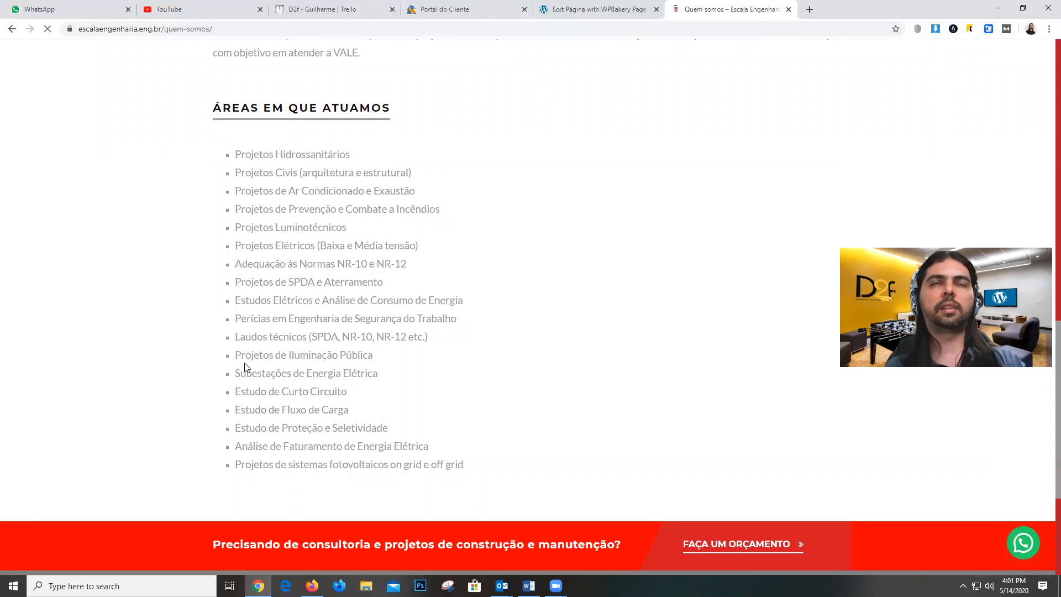
pyautogui.moveTo(244, 368); pyautogui.dragTo(344, 407)
pyautogui.scroll(-4, 535, 260)
pyautogui.scroll(8, 535, 260)
# - Return to the Frontend Editor and look over the home page's sections from the banner down to "Compromissos com o Cliente"
pyautogui.click(605, 9)
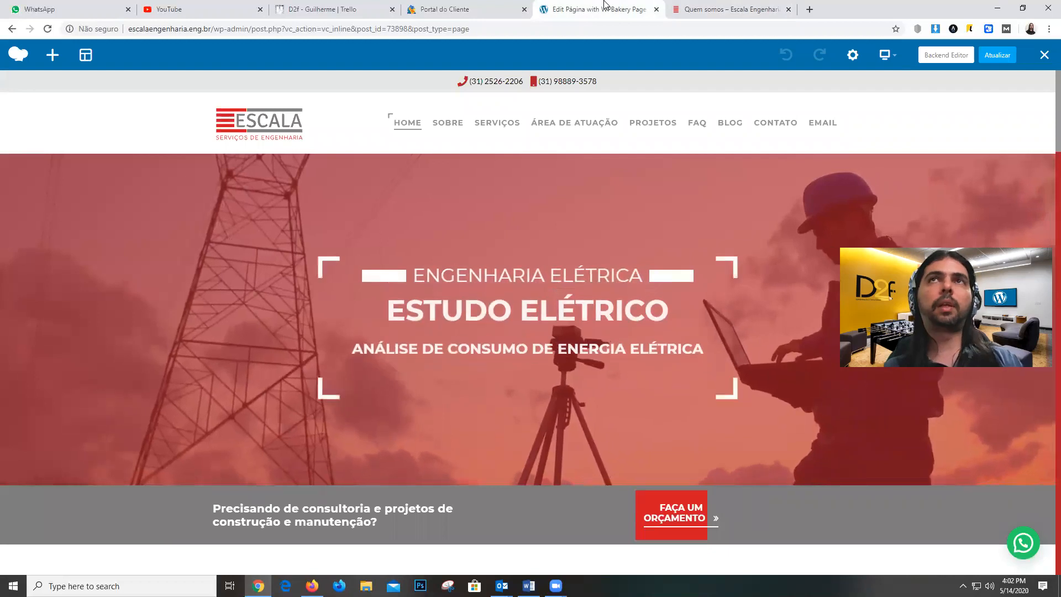
pyautogui.scroll(-6, 397, 239)
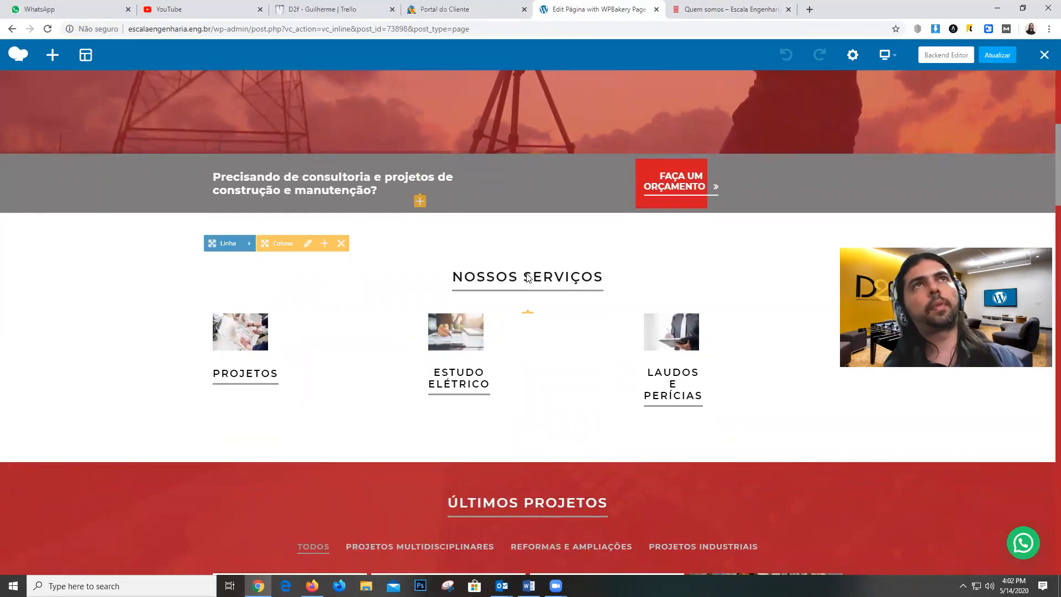
pyautogui.scroll(6, 528, 278)
pyautogui.scroll(-5, 357, 310)
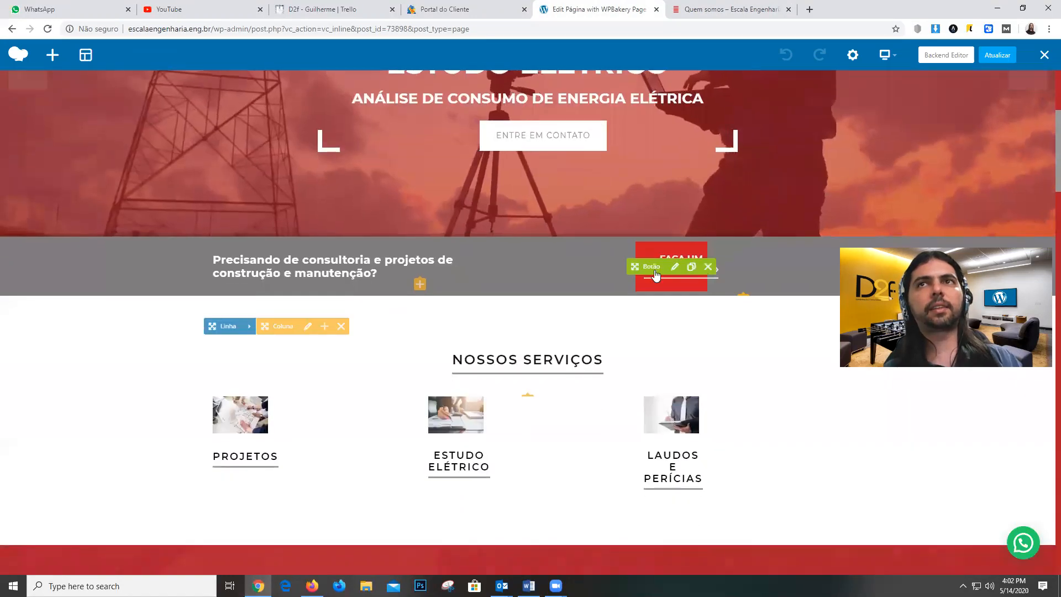
pyautogui.scroll(-6, 376, 273)
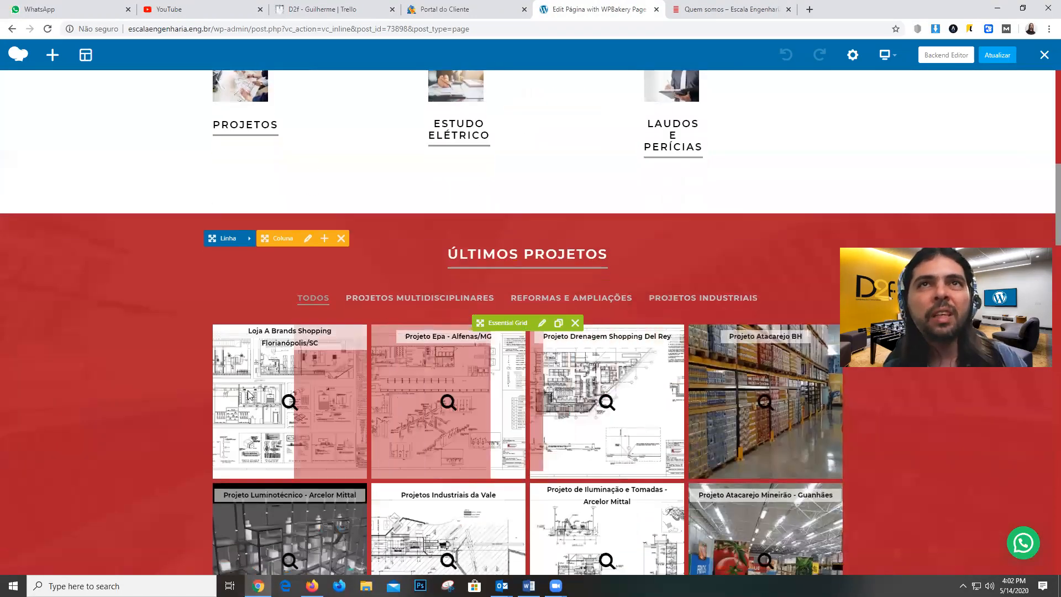
pyautogui.scroll(-12, 459, 348)
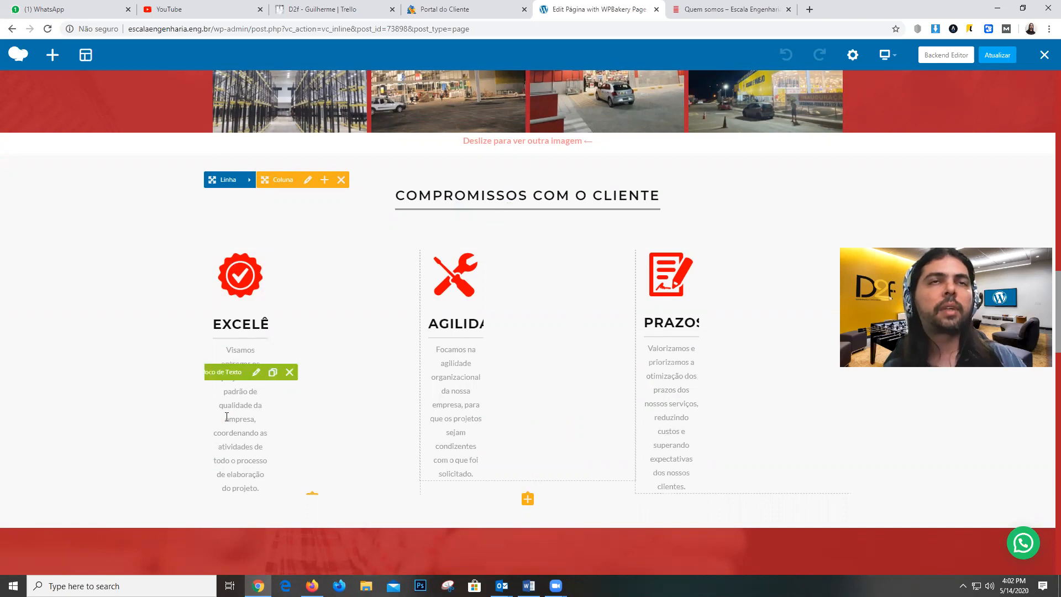
# - Open the settings of the Excelência text block, review its general options, and close them without saving
pyautogui.click(257, 373)
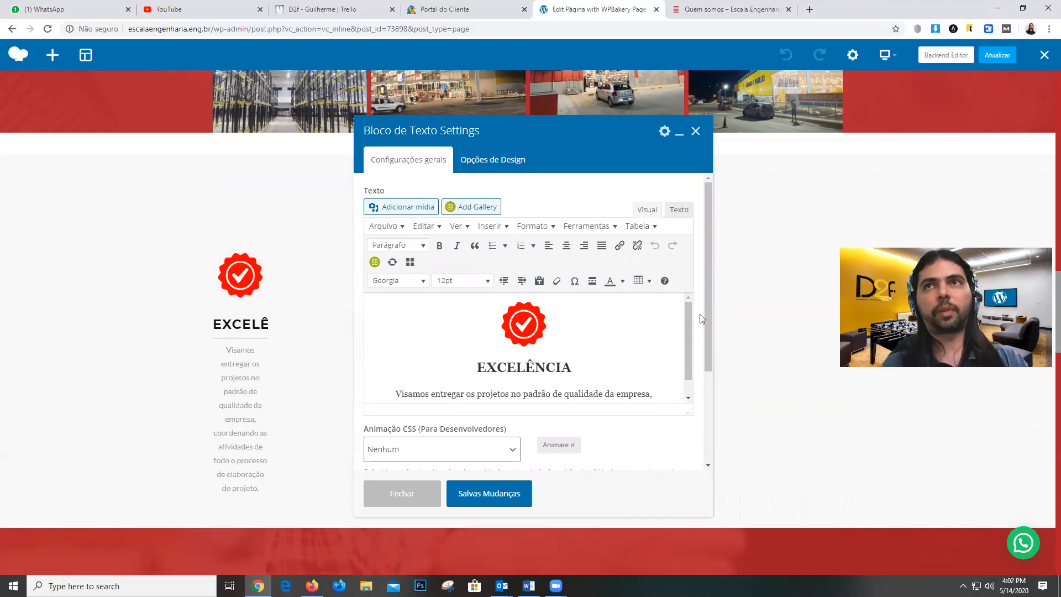
pyautogui.scroll(-1, 709, 322)
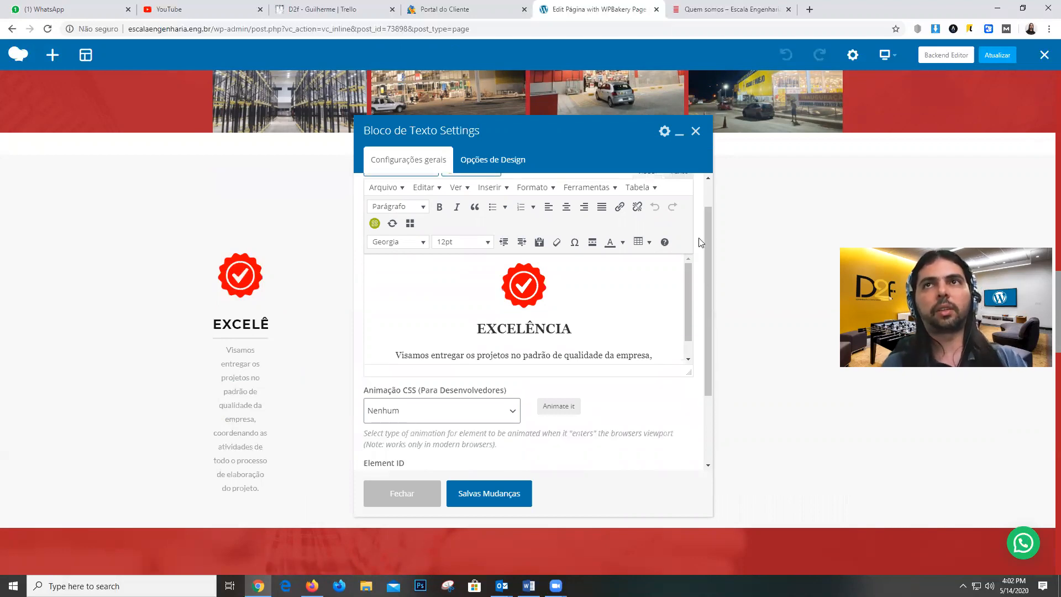
pyautogui.click(695, 132)
# - Open the settings of the custom heading above "Projetos Executados", show its editable text, and close them without saving
pyautogui.scroll(-10, 523, 304)
pyautogui.scroll(4, 451, 304)
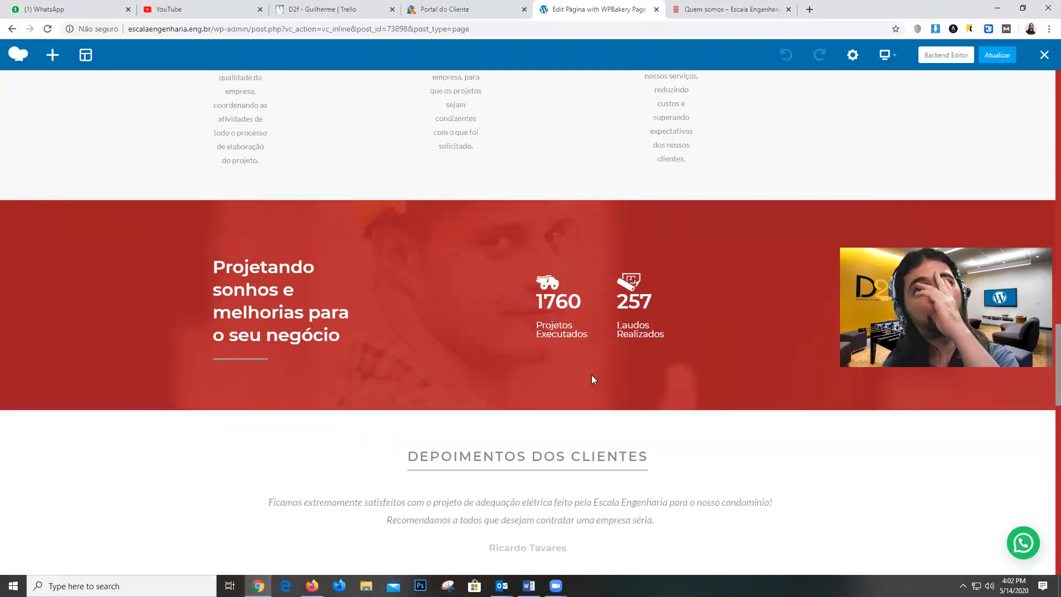
pyautogui.click(581, 304)
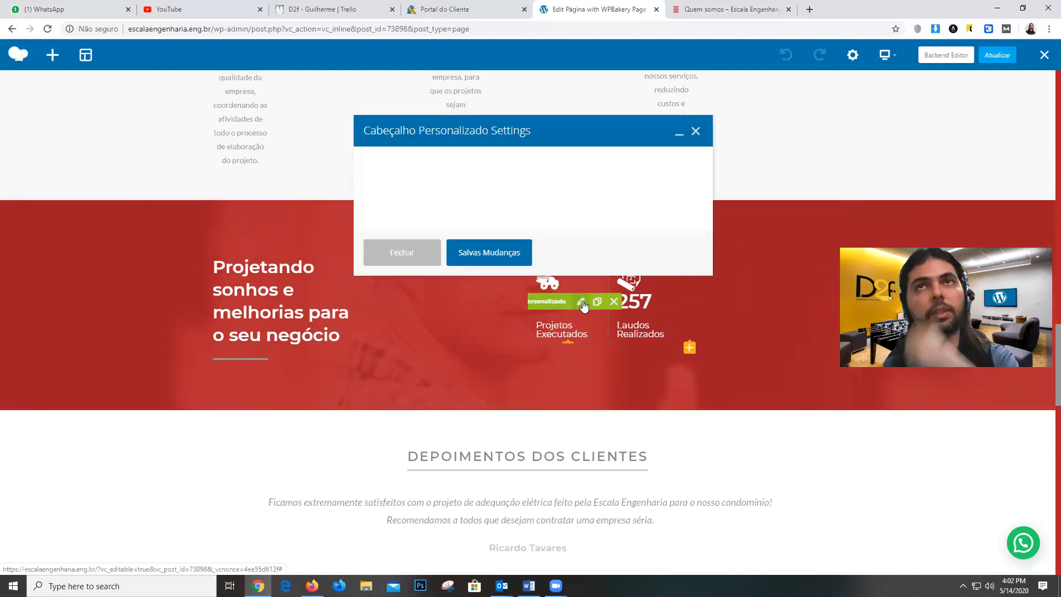
pyautogui.click(391, 271)
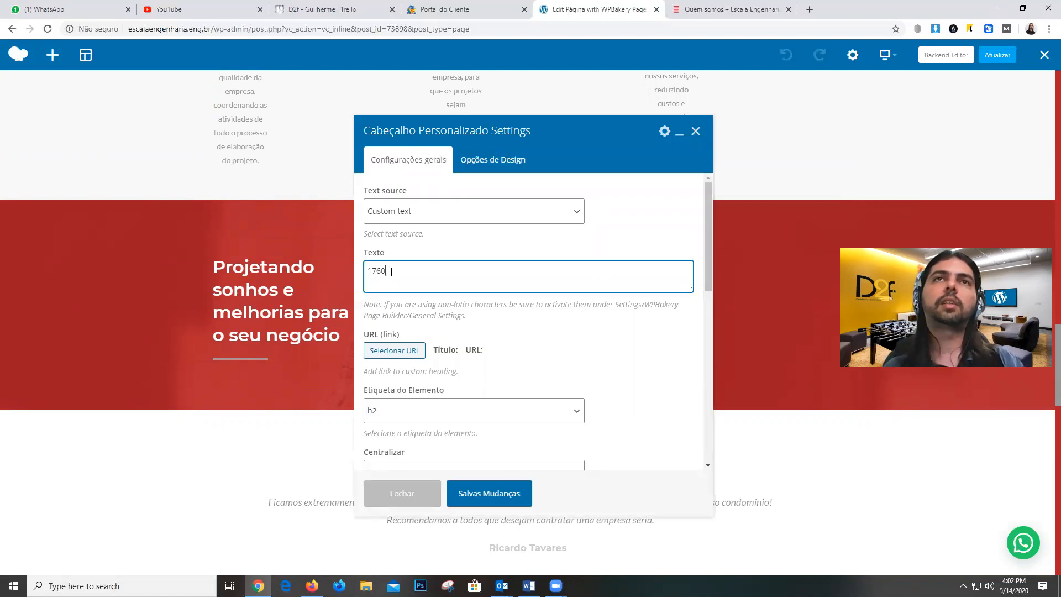
pyautogui.click(695, 133)
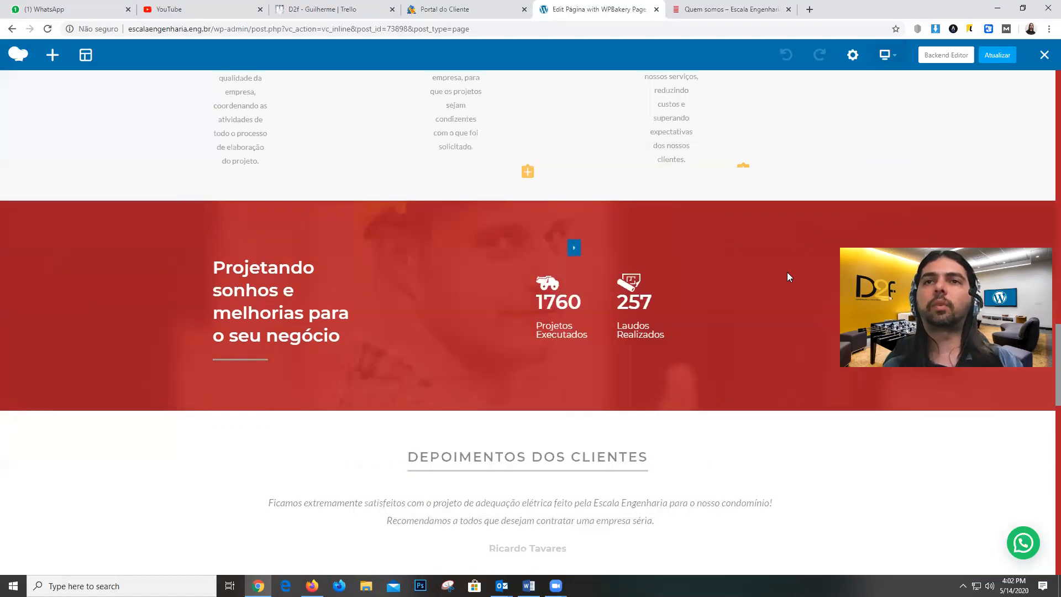
# - Look over the remaining home page sections below the project counters and return the page to the Backend Editor
pyautogui.scroll(-7, 746, 321)
pyautogui.scroll(-5, 713, 369)
pyautogui.scroll(10, 795, 189)
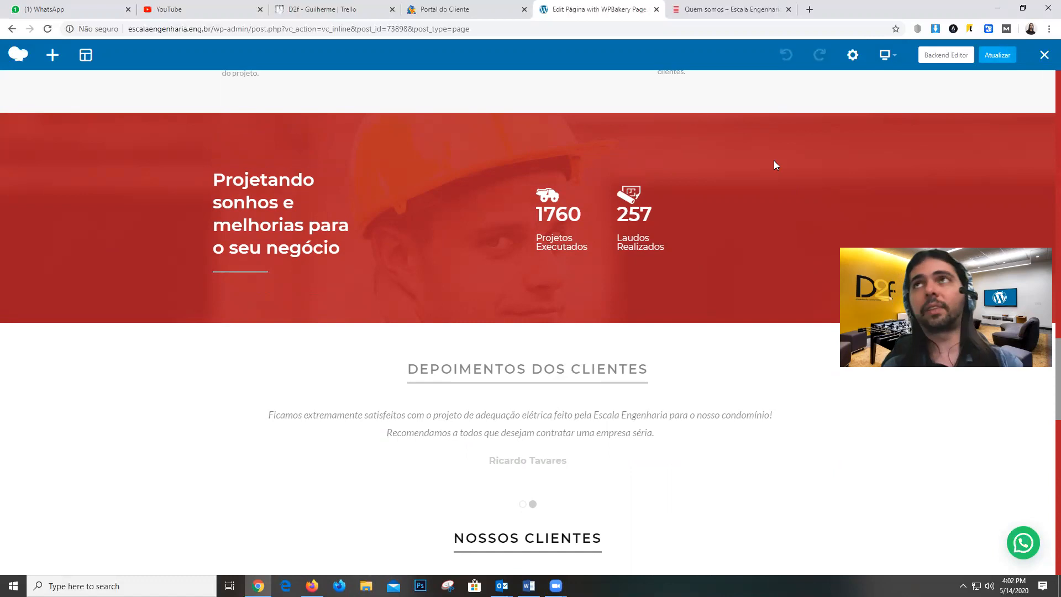
pyautogui.click(950, 56)
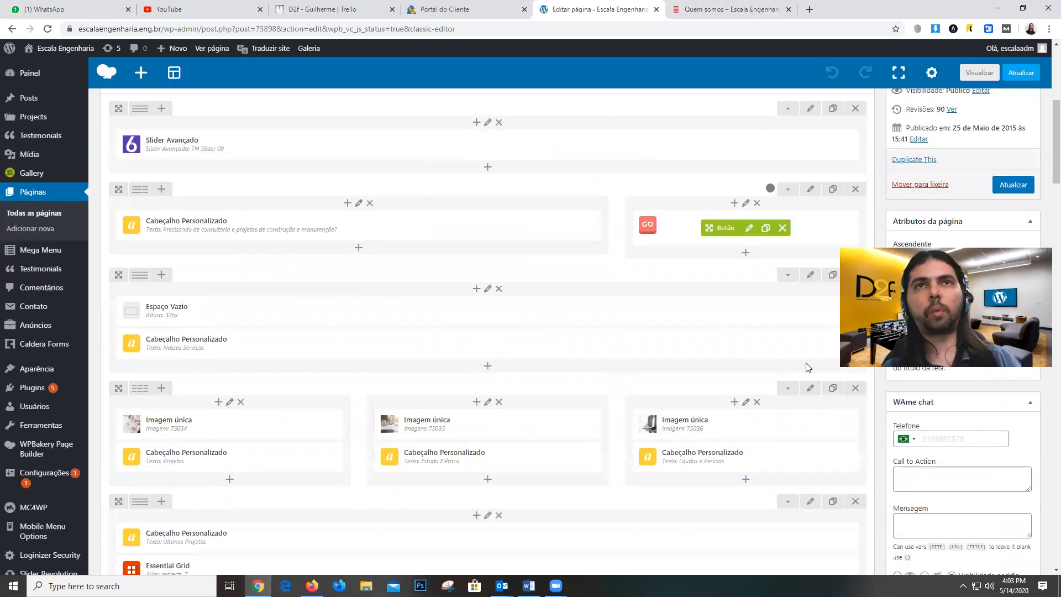
# - Examine the home page's rows and elements in the Backend Editor, from the advanced slider down to the BLOG grid and page settings
pyautogui.scroll(-3, 338, 300)
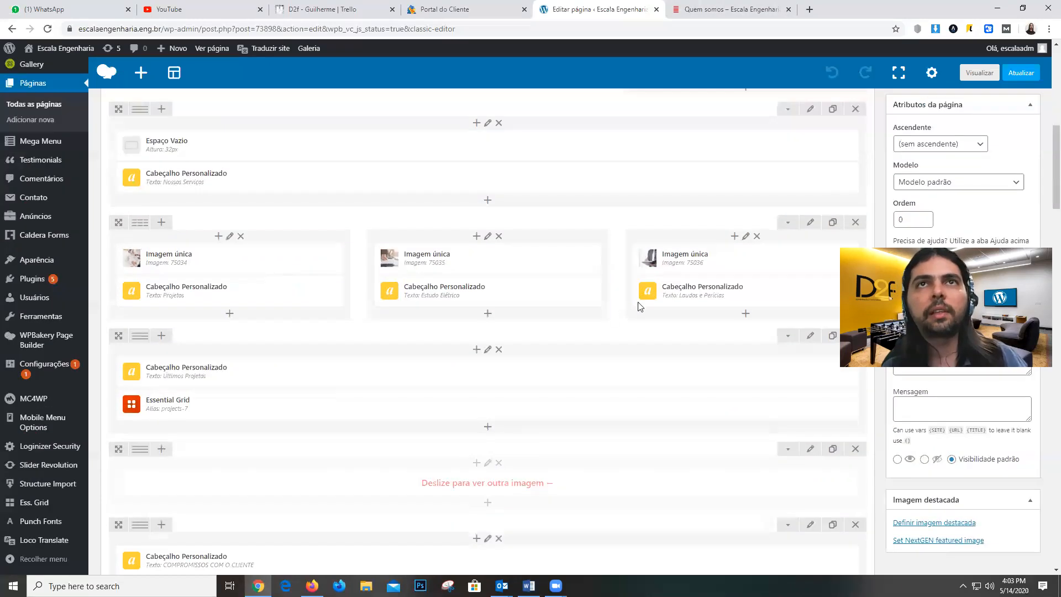
pyautogui.scroll(2, 587, 330)
pyautogui.scroll(-4, 713, 351)
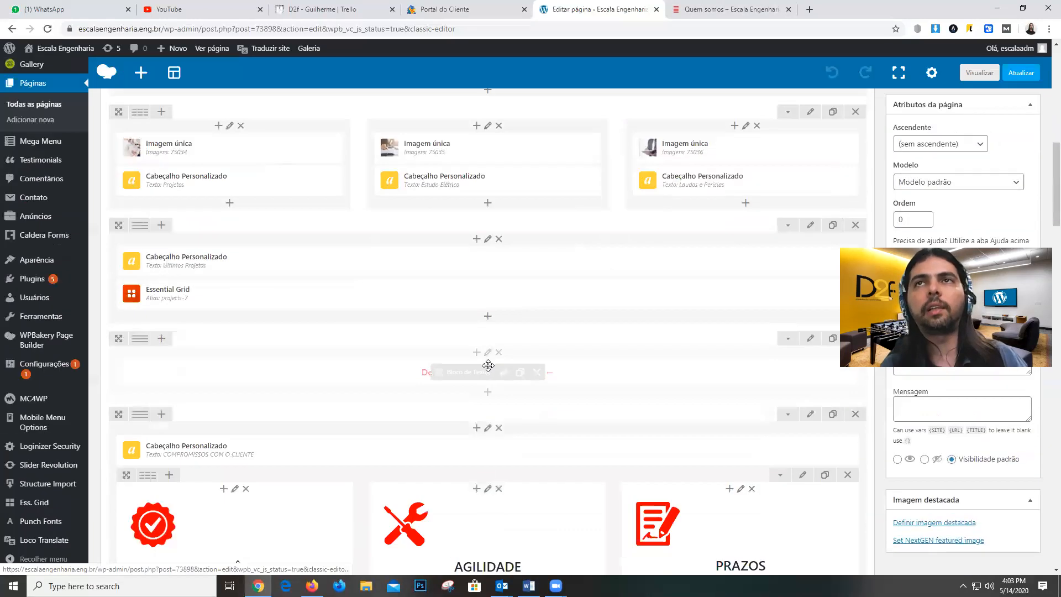
pyautogui.scroll(4, 624, 426)
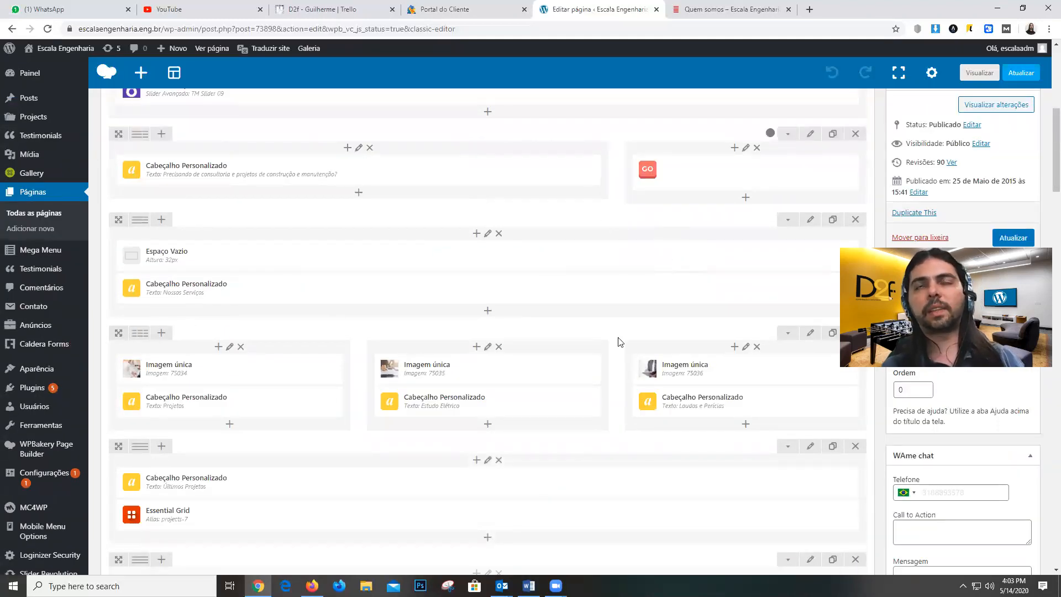
pyautogui.scroll(-1, 636, 356)
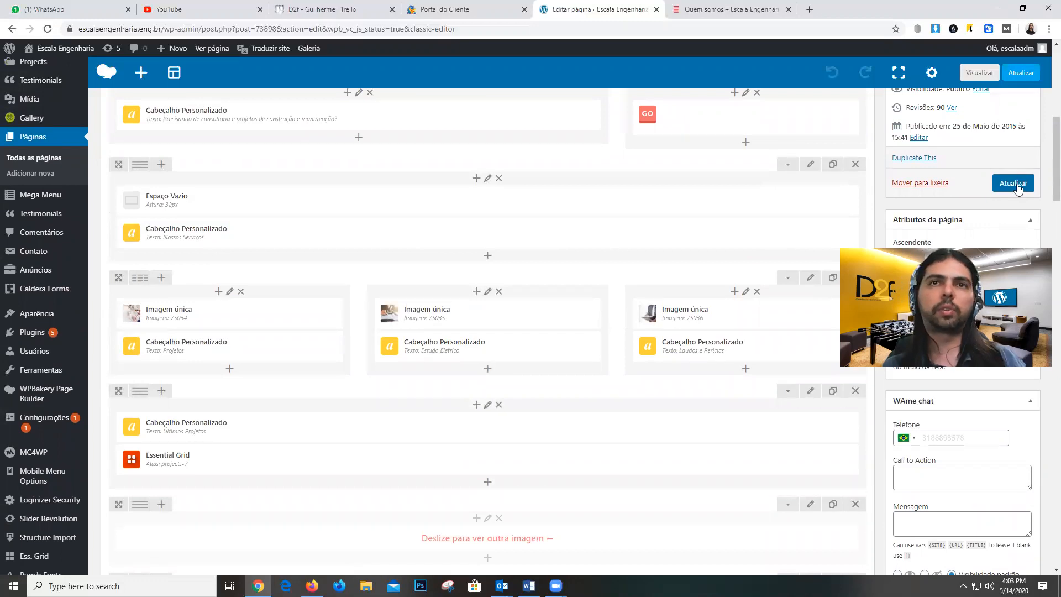
pyautogui.scroll(-5, 407, 383)
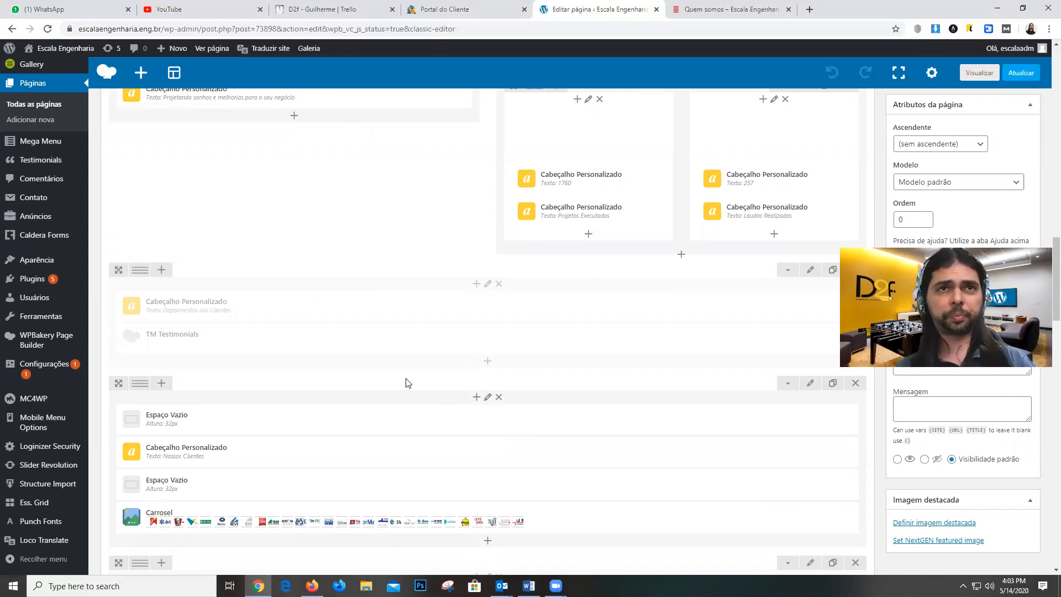
pyautogui.scroll(-10, 407, 382)
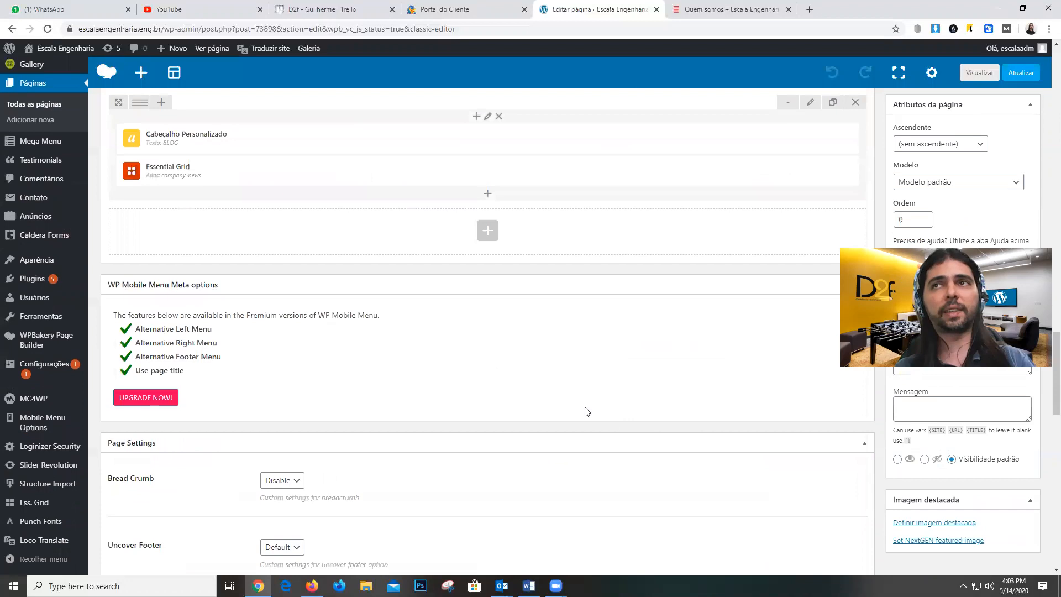
pyautogui.scroll(15, 587, 412)
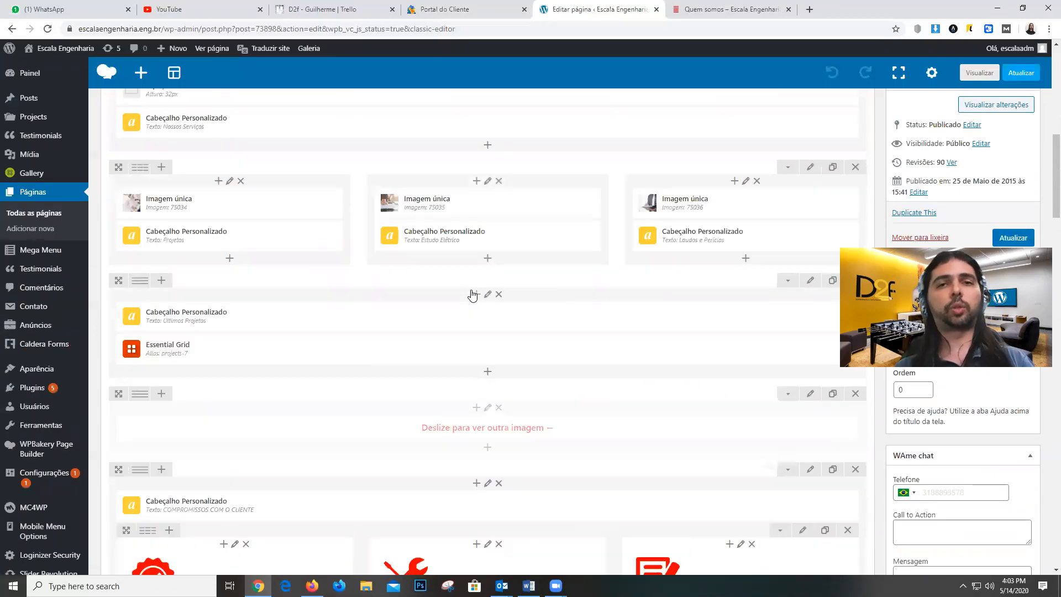
pyautogui.scroll(7, 438, 280)
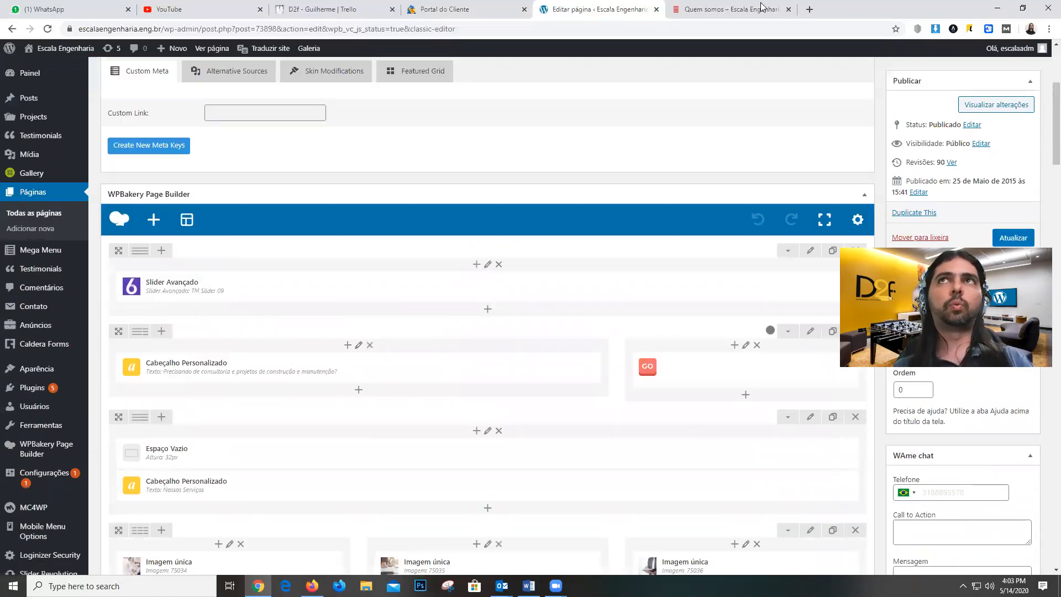
# - Check the header of the published Quem Somos page, and return to the home page's rows in the Backend Editor
pyautogui.click(761, 7)
pyautogui.scroll(10, 497, 304)
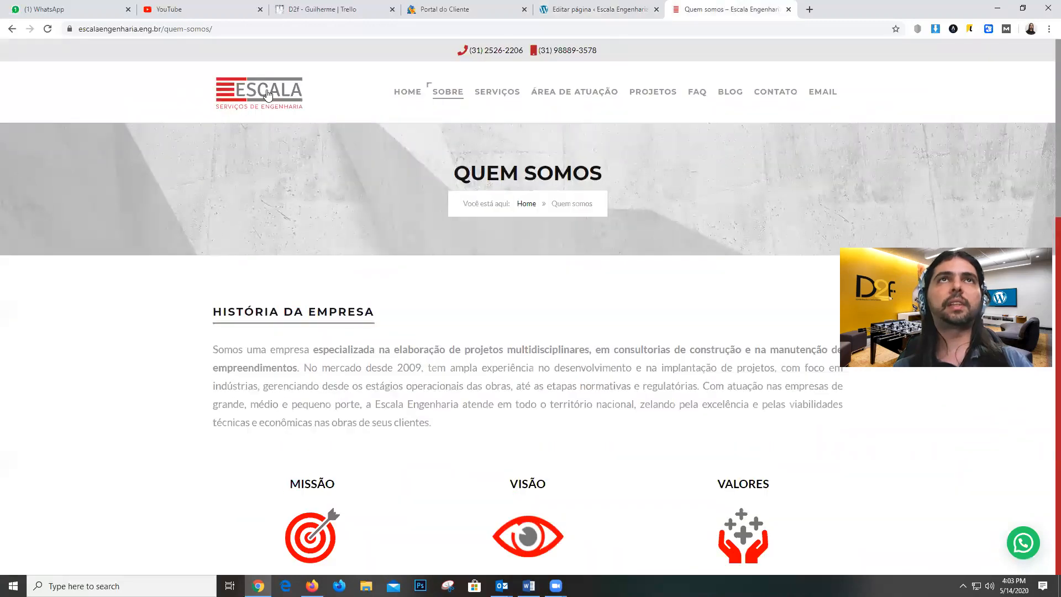
pyautogui.click(600, 9)
pyautogui.scroll(-6, 497, 401)
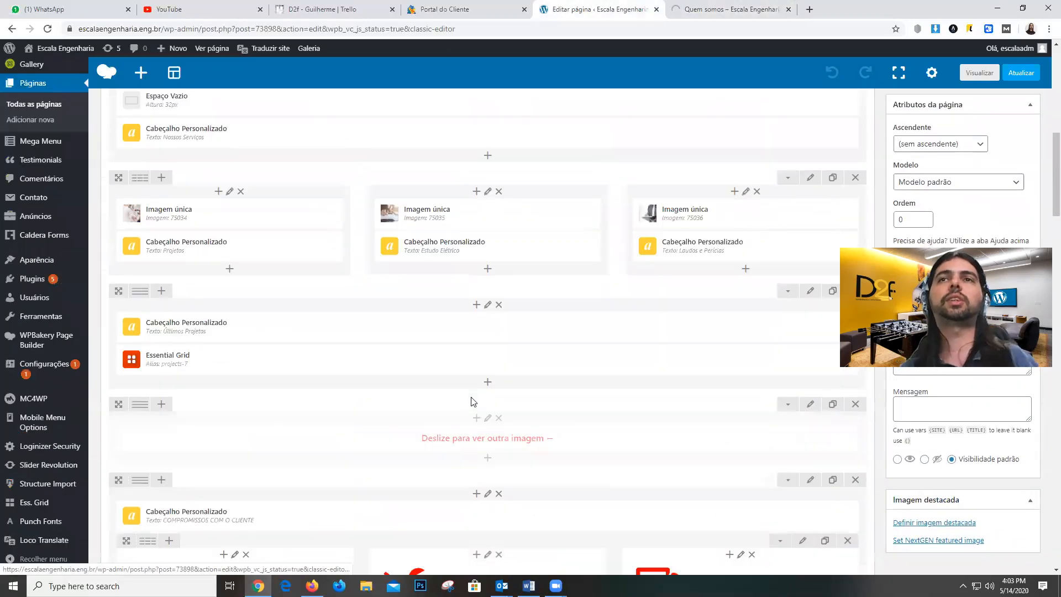
pyautogui.scroll(-1, 478, 402)
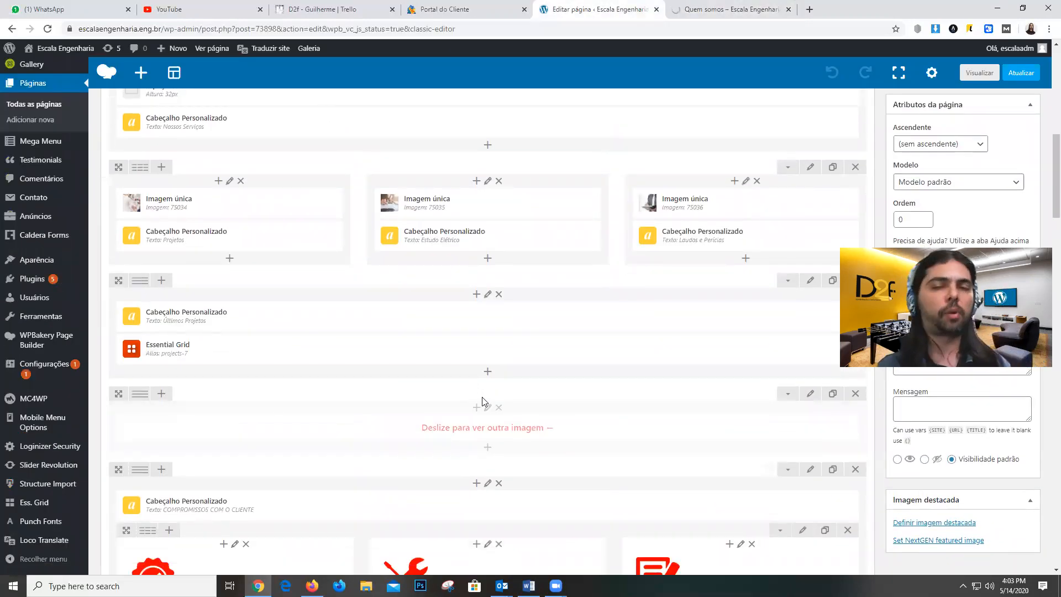